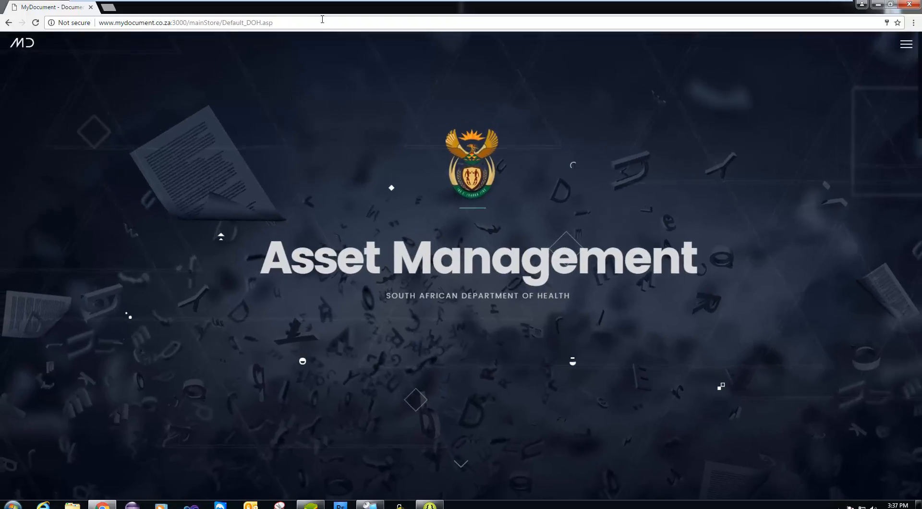
Bring up the Android emulator window beside the asset management page and return to the browser.
key("ctrl+l")
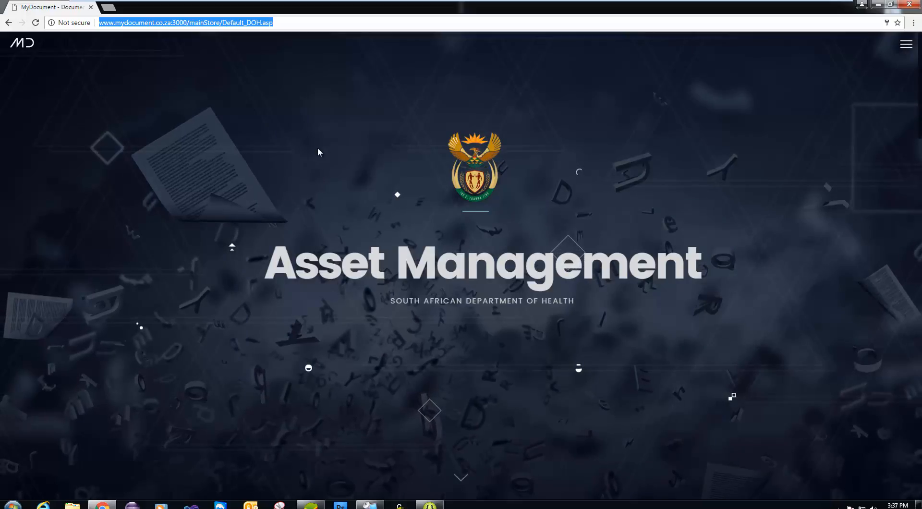
left_click(311, 506)
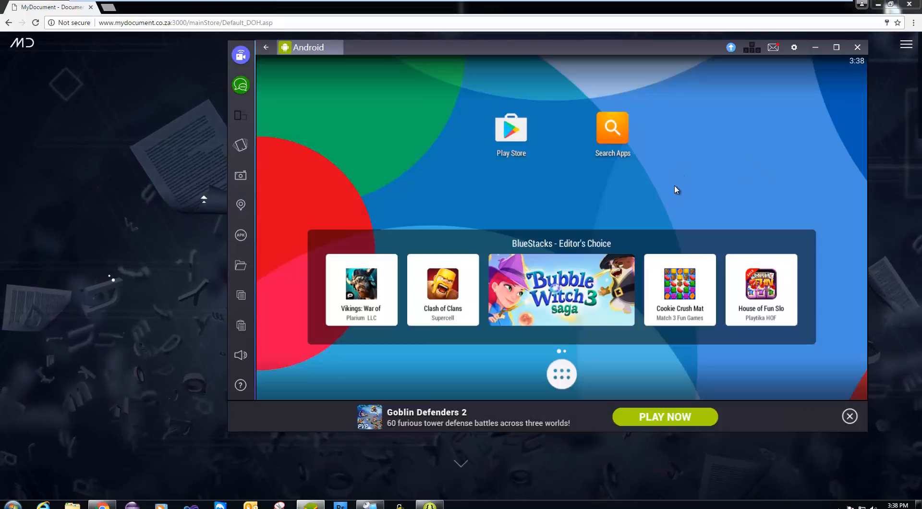
left_click_drag(688, 44, 718, 59)
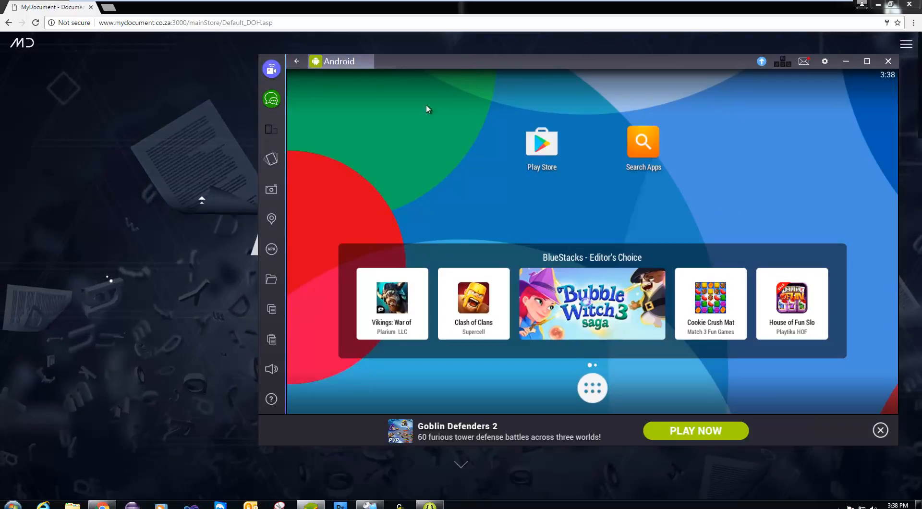
left_click(227, 143)
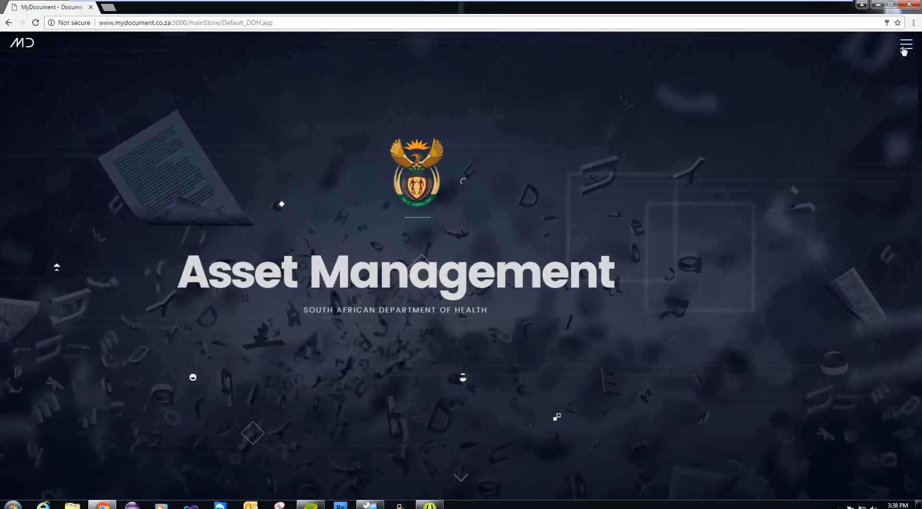
Log on to the Asset Management site with the username doh and the account password.
left_click(903, 46)
left_click(730, 266)
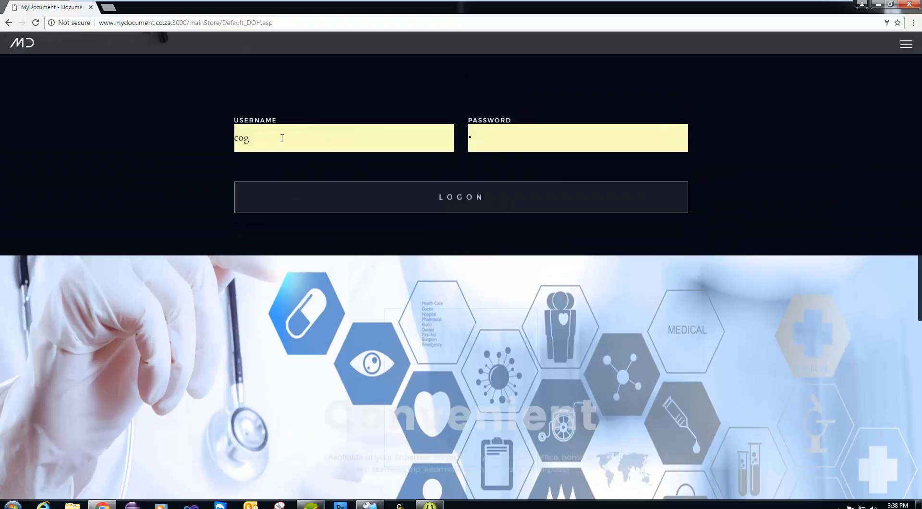
double_click(282, 138)
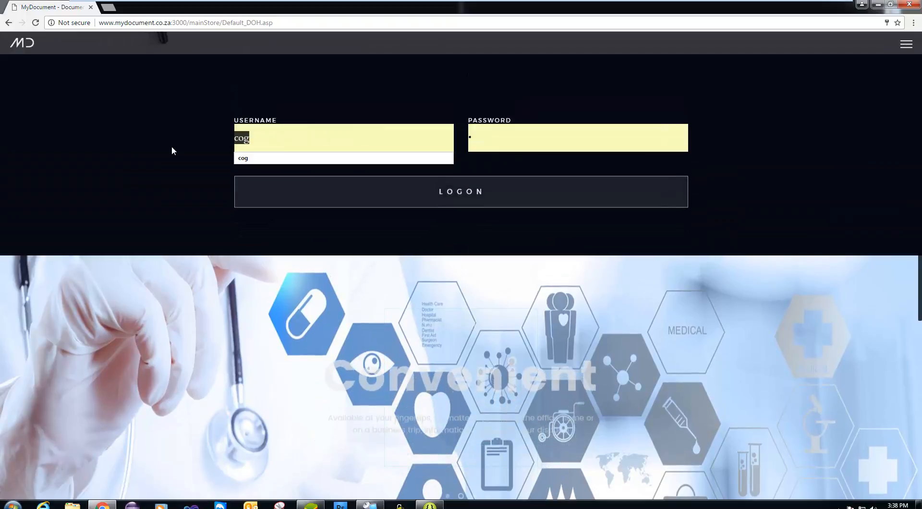
type("doh")
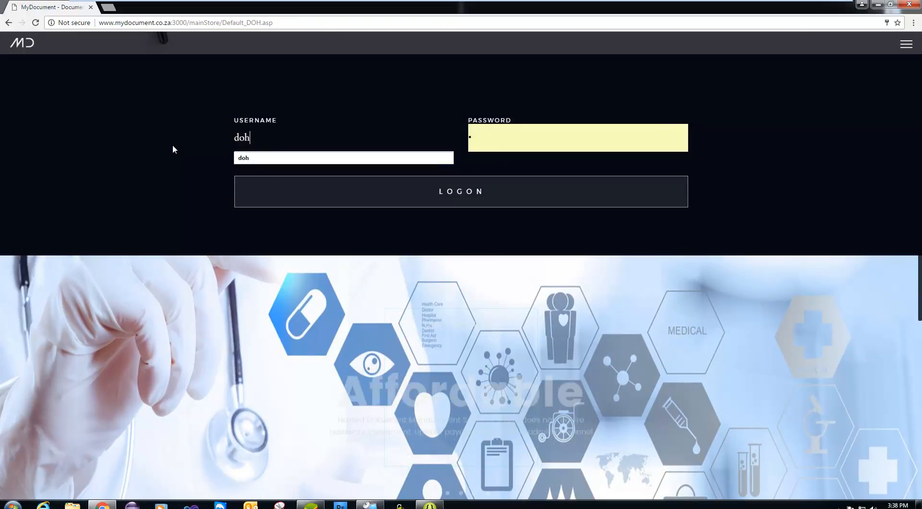
key("Tab")
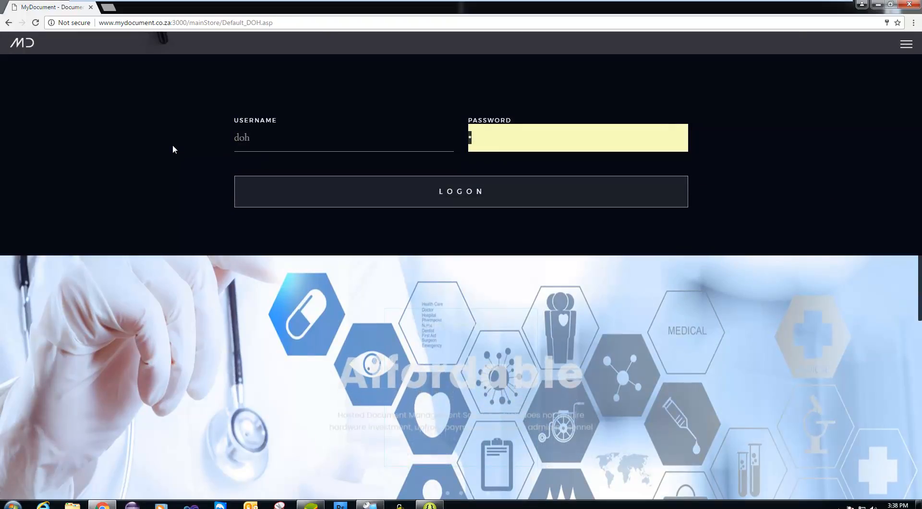
type("****")
key("Return")
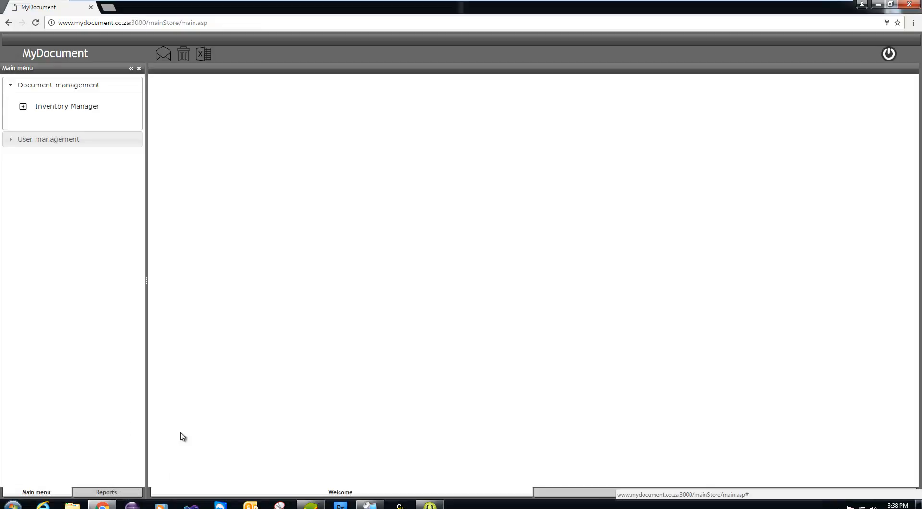
Open the Original Inventory list report under Inventory Management and examine its item codes.
left_click(118, 494)
left_click(56, 145)
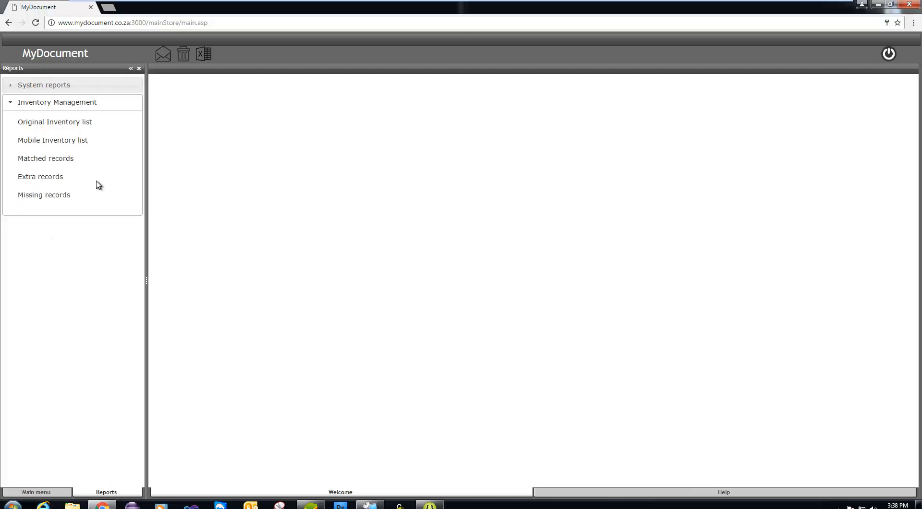
left_click(84, 126)
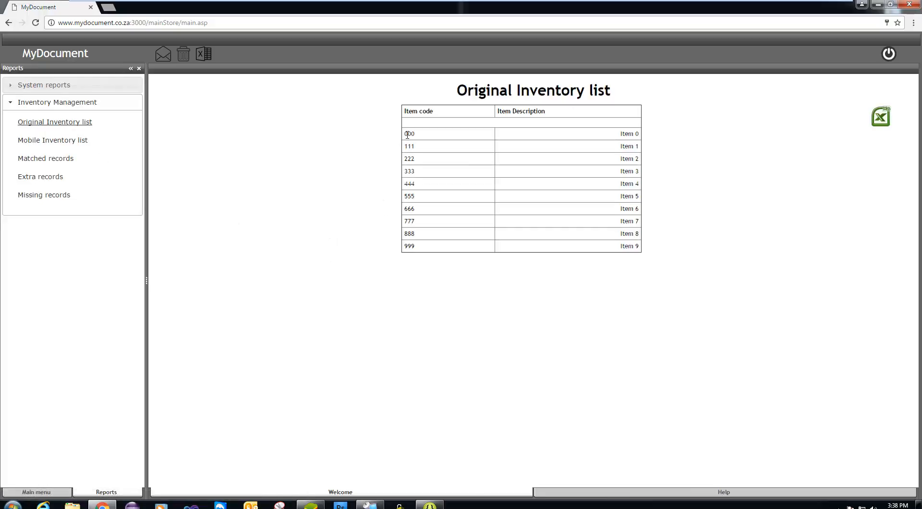
double_click(407, 134)
Review the Mobile Inventory list, Matched records, Extra records and Missing records reports.
left_click(74, 145)
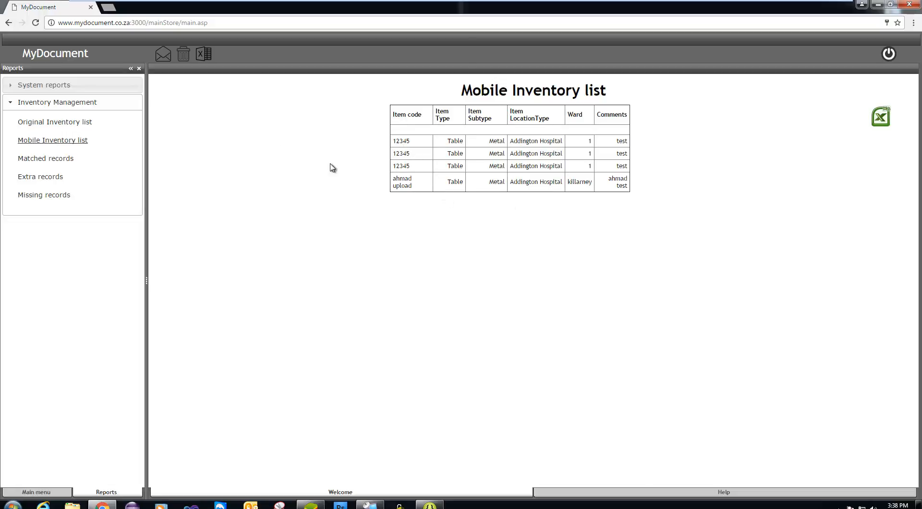
left_click(62, 161)
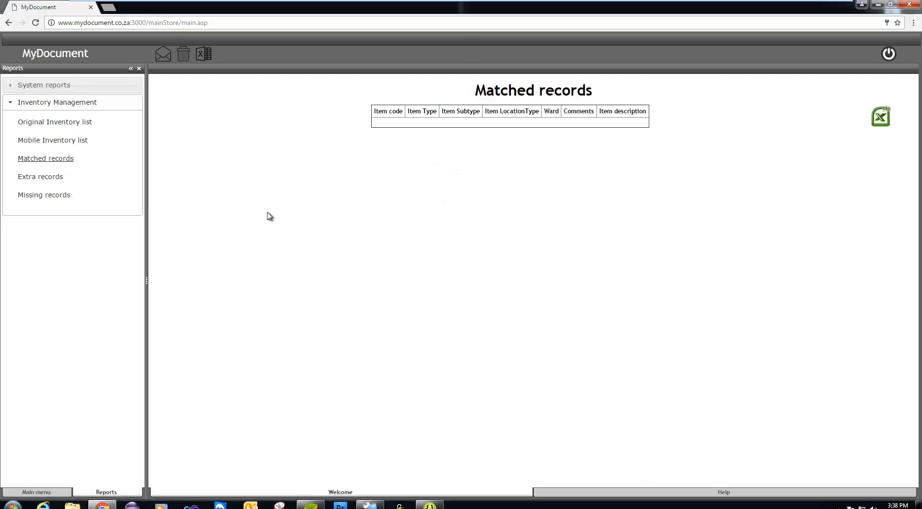
left_click(63, 180)
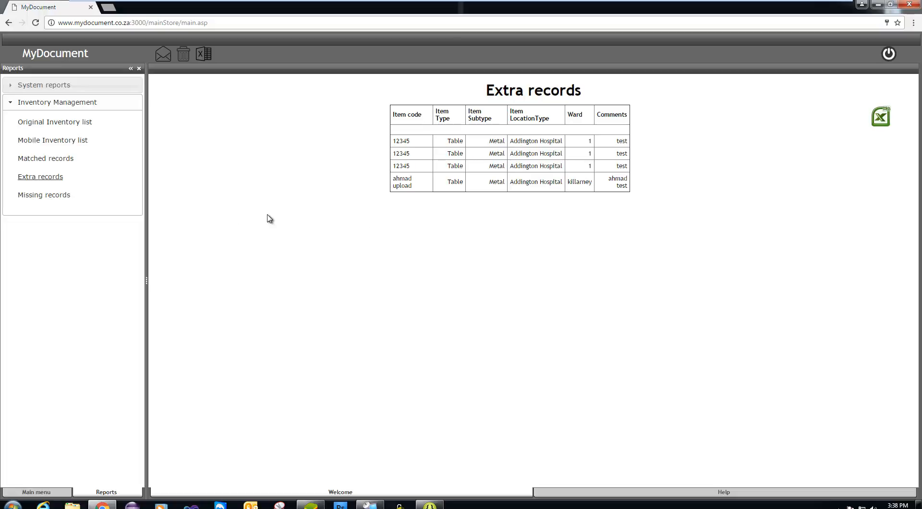
left_click(53, 196)
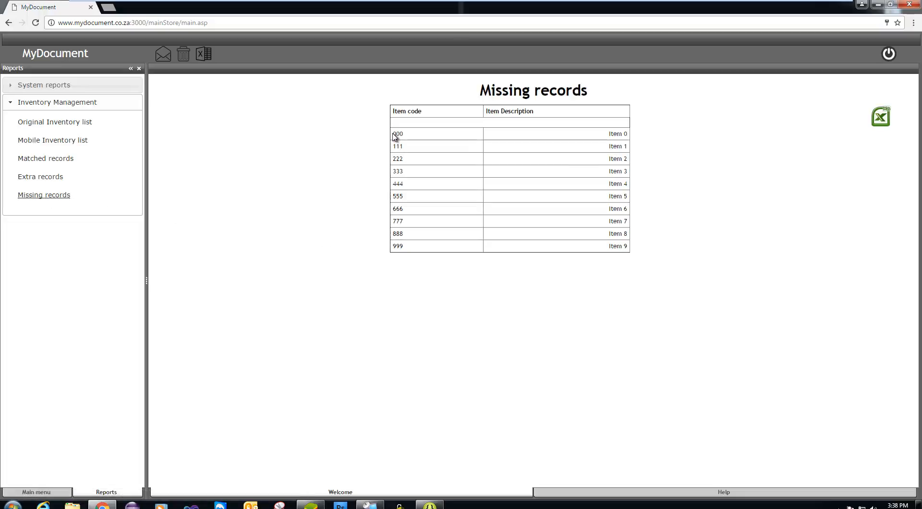
left_click_drag(394, 134, 403, 257)
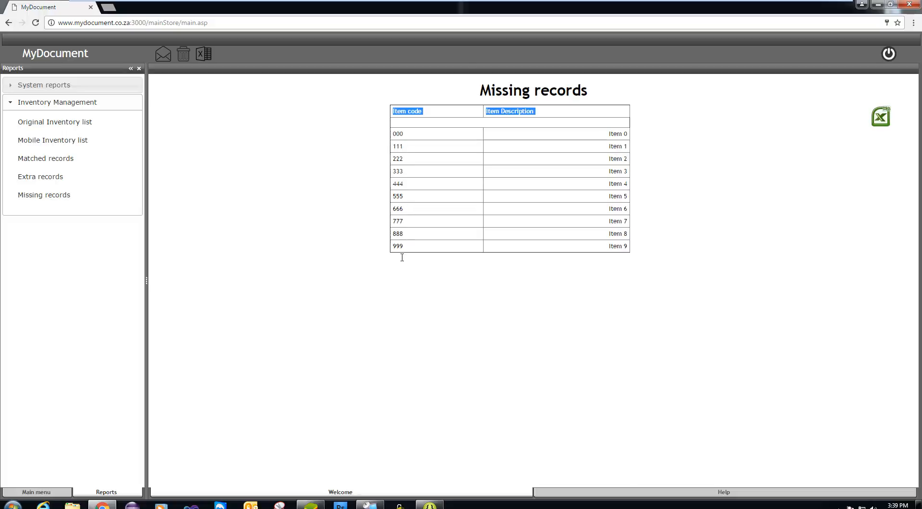
left_click(374, 229)
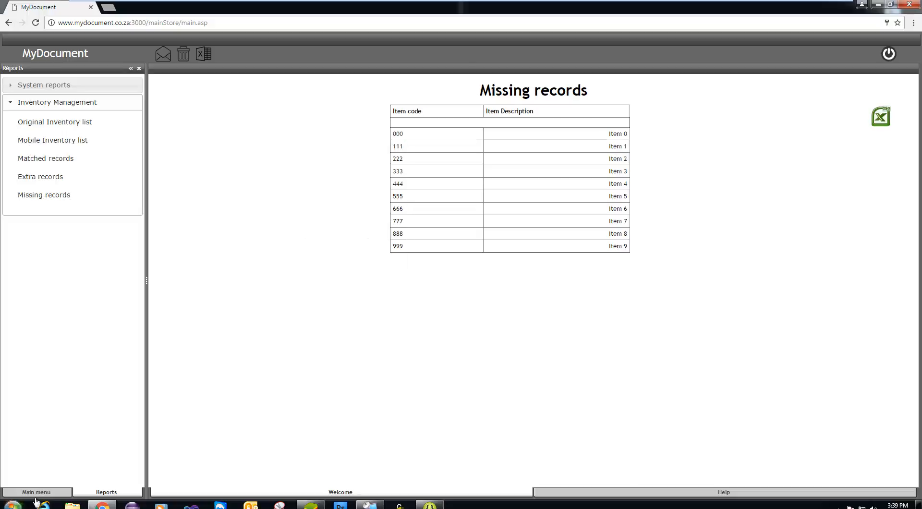
Run an Inventory Manager document search with all criteria left blank.
left_click(52, 494)
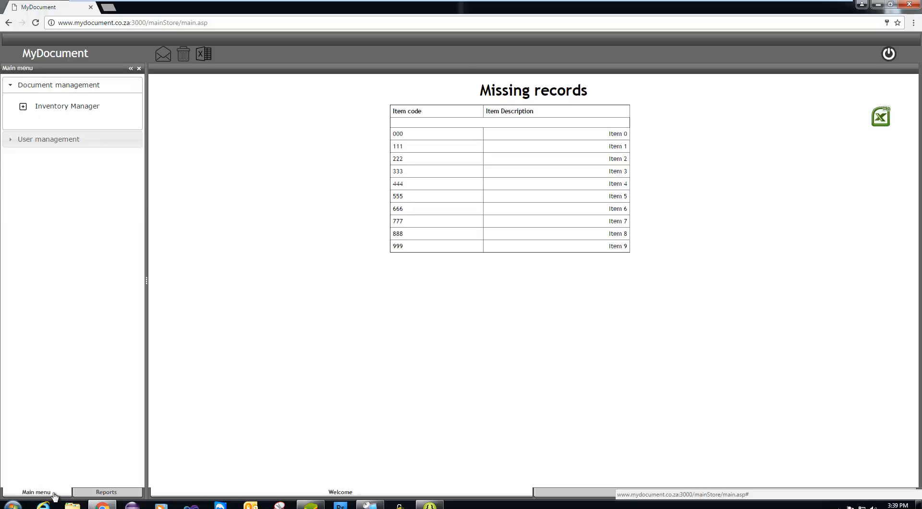
left_click(76, 109)
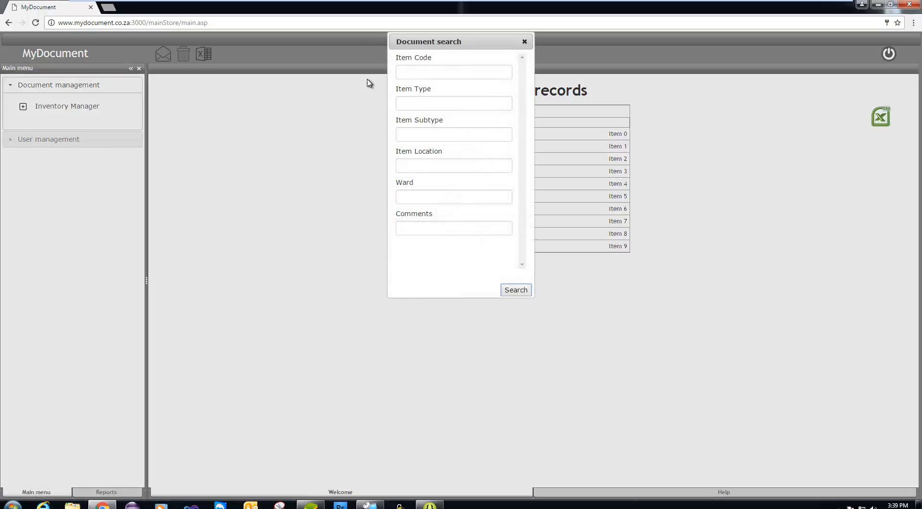
left_click(429, 74)
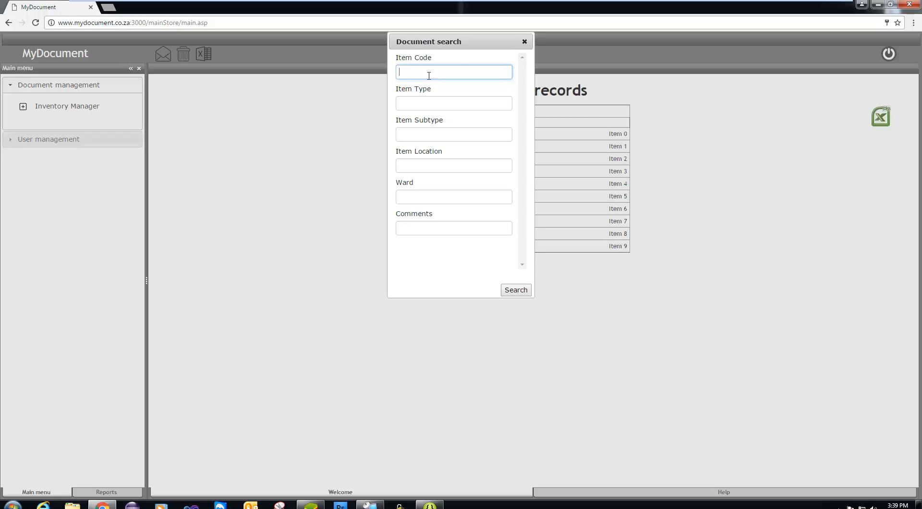
key("Return")
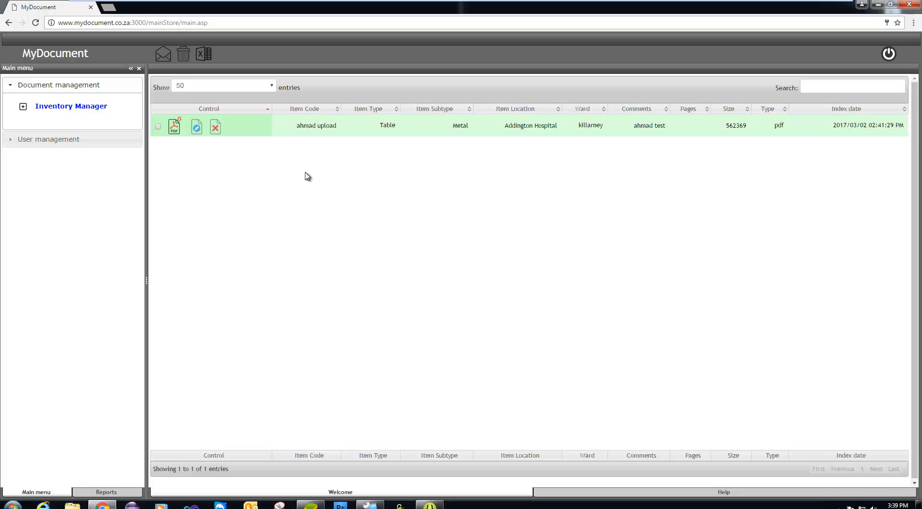
Switch to the Android emulator and launch the Inventory Manager app.
key("Num_Lock")
left_click(318, 504)
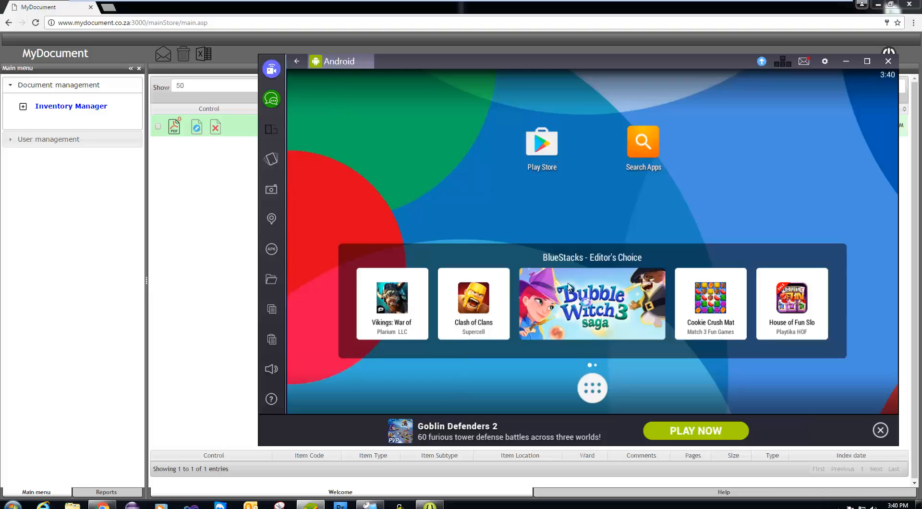
left_click(594, 396)
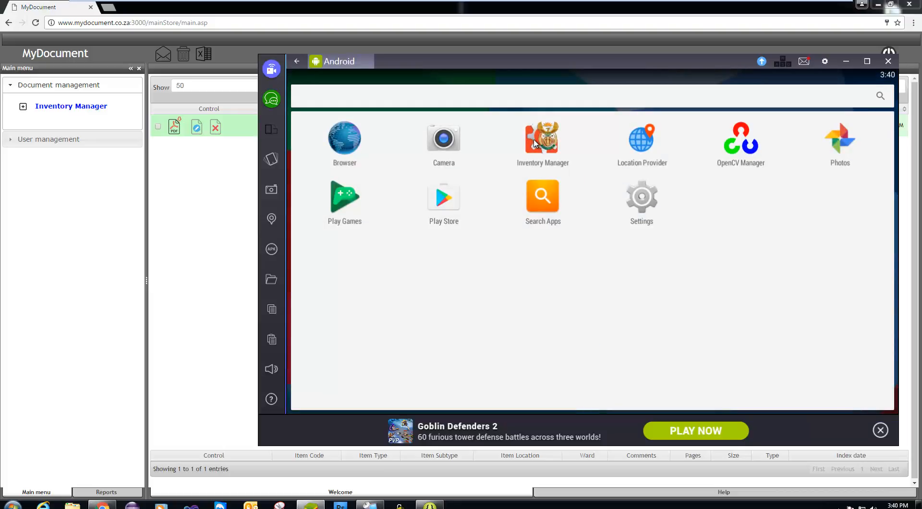
left_click(534, 143)
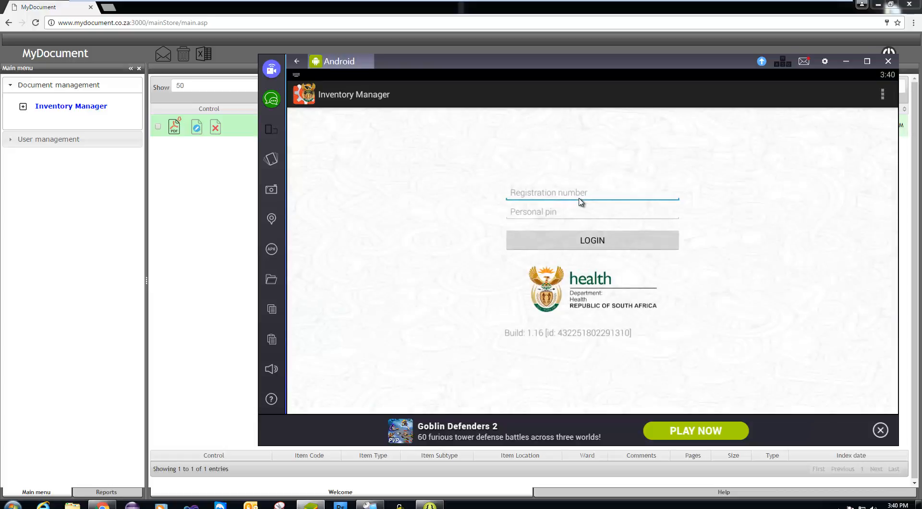
Log in to the mobile Inventory Manager with the registration number and personal PIN.
type("h")
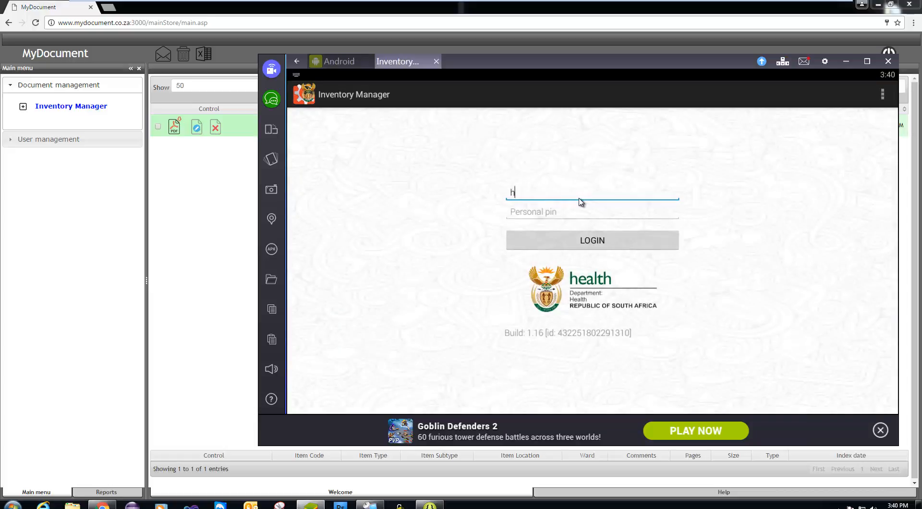
key("BackSpace")
type("doh1")
key("Tab")
type("••m")
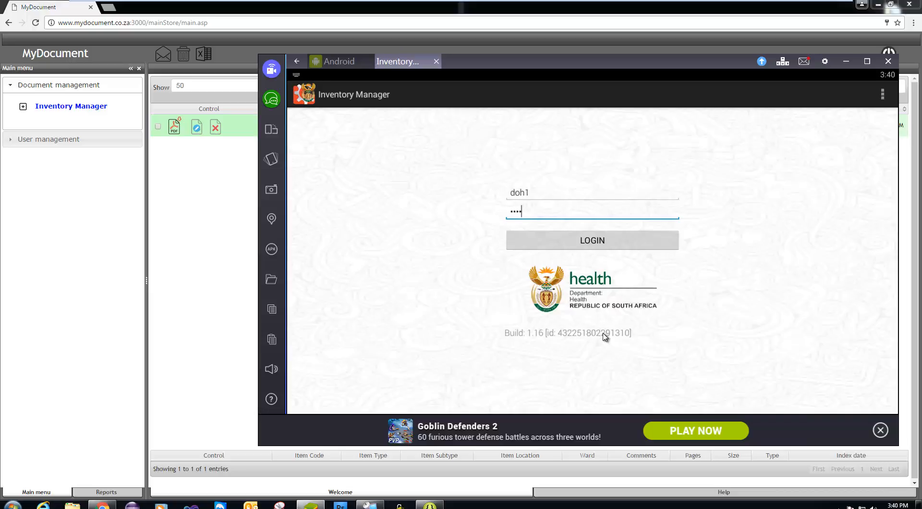
left_click(576, 250)
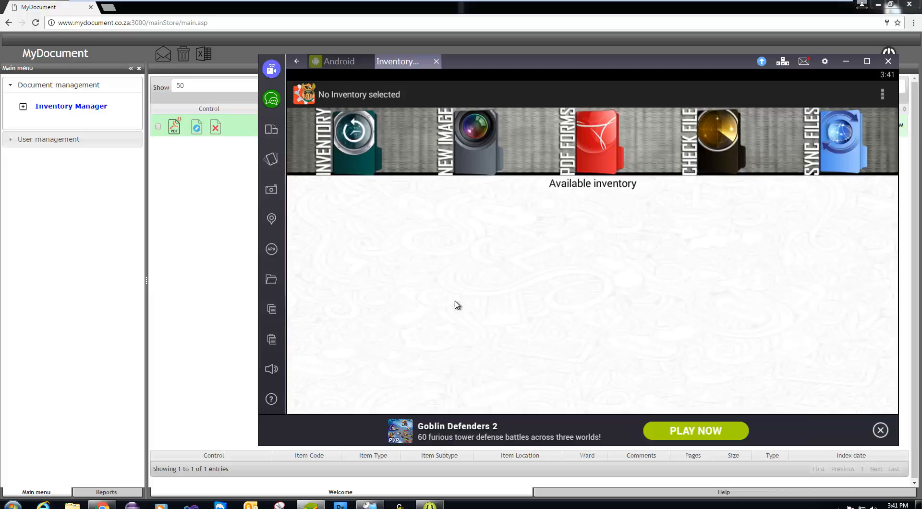
Start a new inventory entry and set its item barcode to 000.
left_click(350, 153)
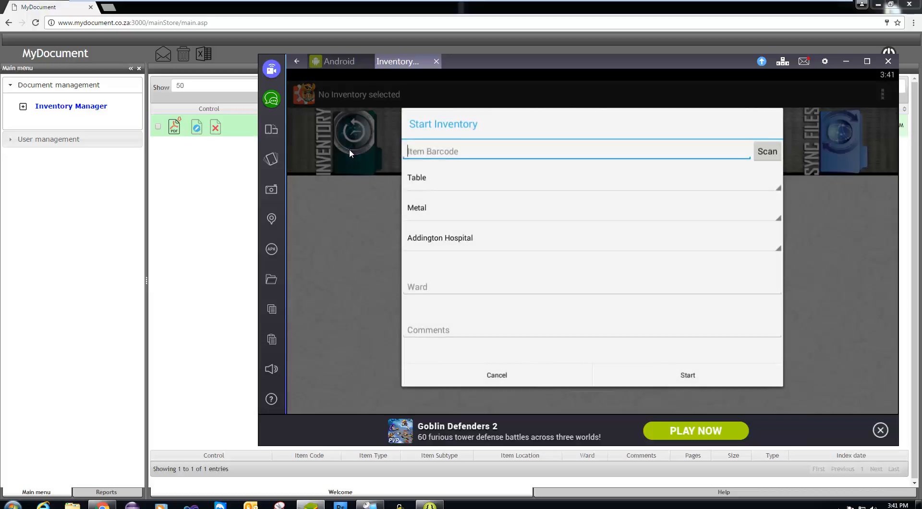
left_click(484, 156)
type("000")
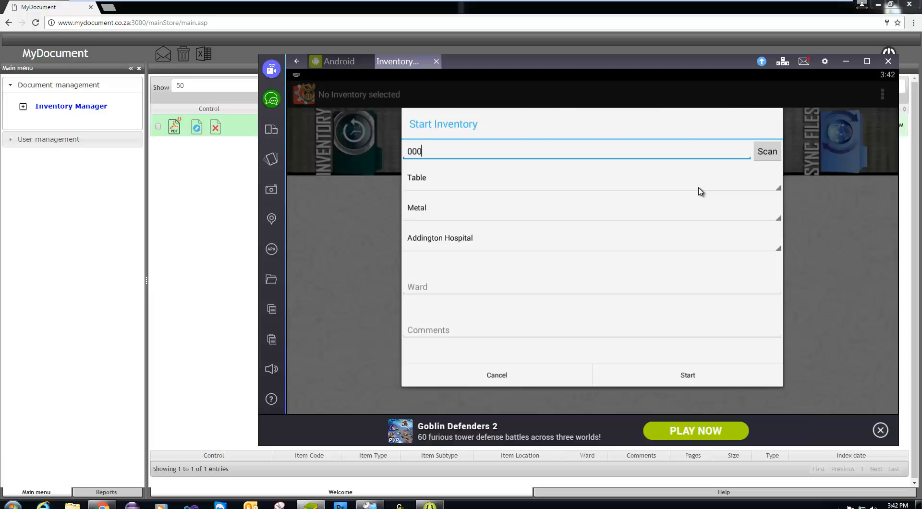
Set the item type to Computer and check the subtypes offered for it.
left_click(473, 187)
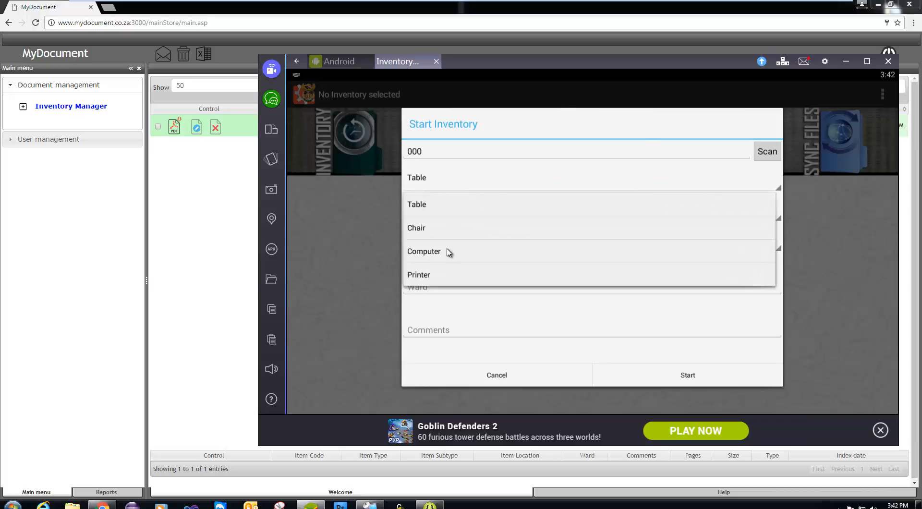
left_click(449, 252)
left_click(450, 211)
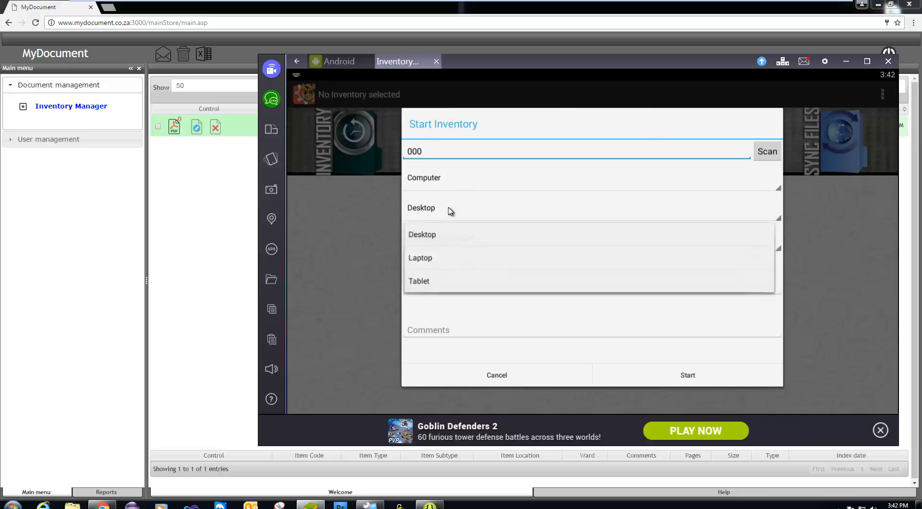
left_click(462, 184)
Set the item type to Printer and its subtype to Dotmatrix.
left_click(462, 183)
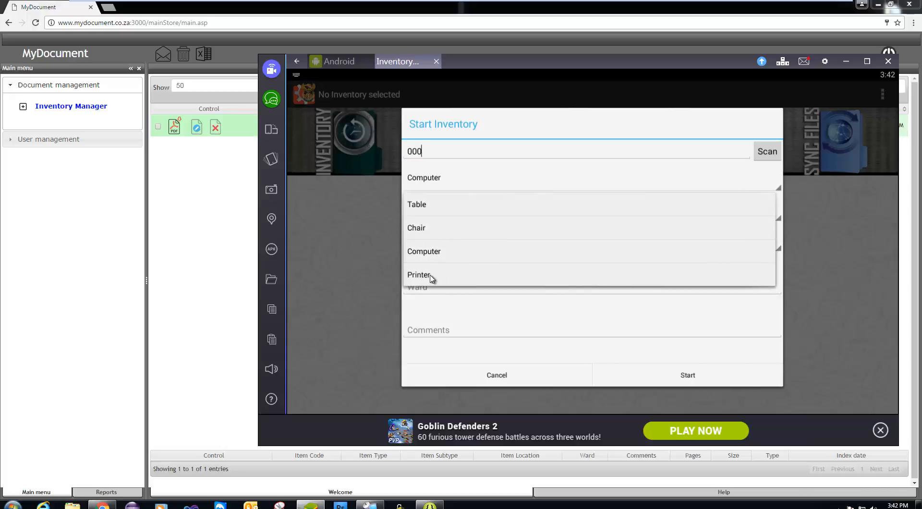
left_click(452, 275)
left_click(438, 214)
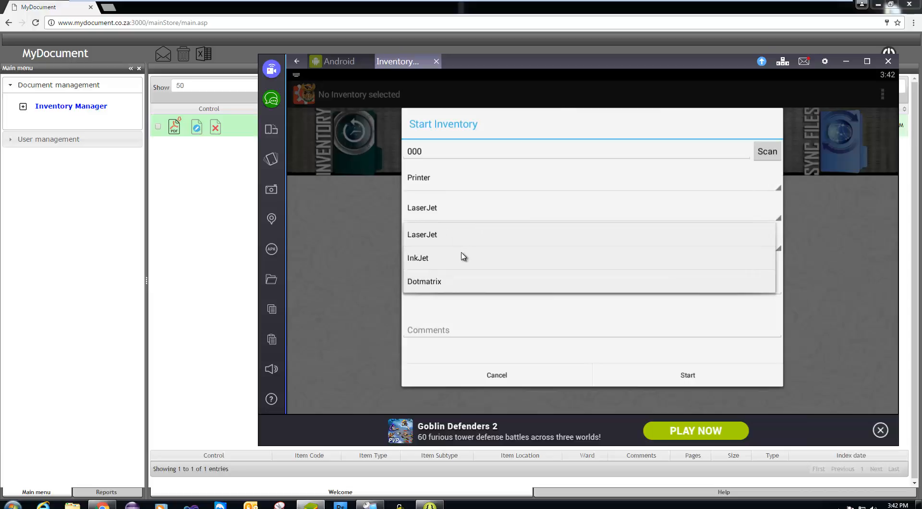
left_click(458, 284)
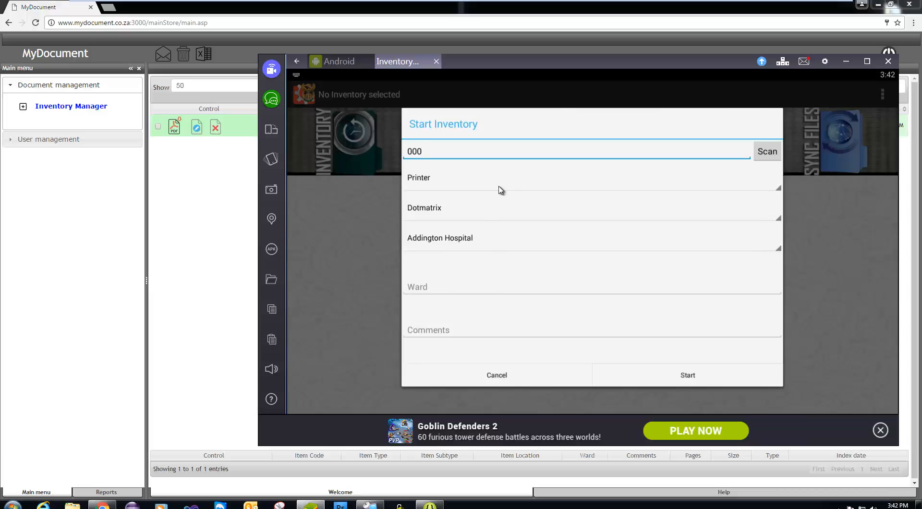
Set item 000's location to Eshowe Hospital and its ward to 012, and start the inventory entry.
left_click(492, 245)
scroll(487, 282, "down", 6)
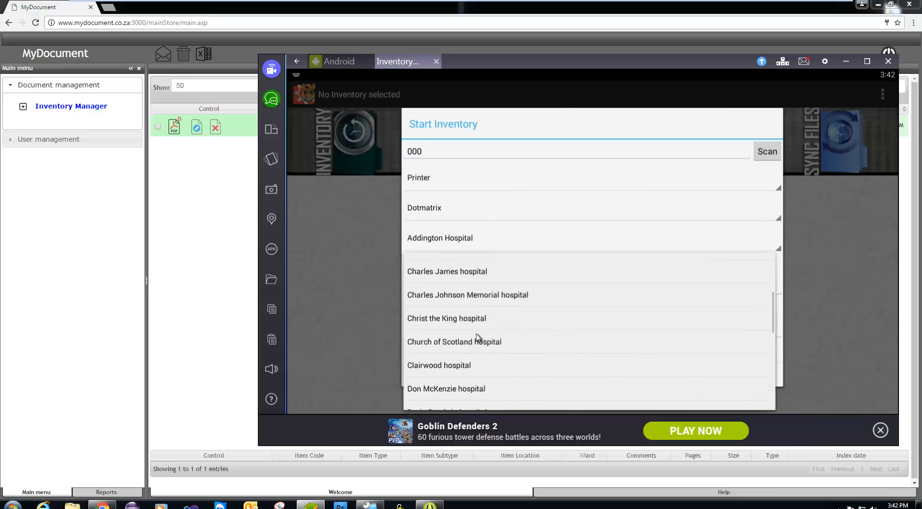
left_click(458, 334)
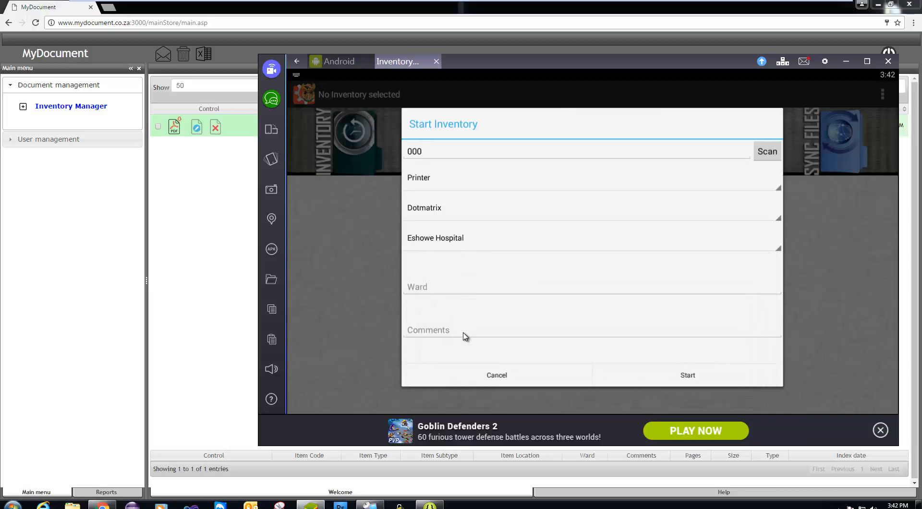
left_click(474, 288)
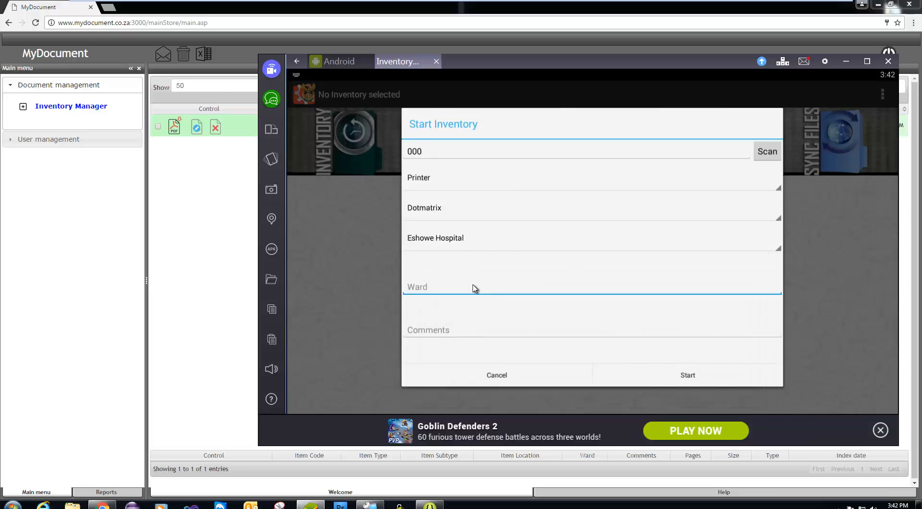
left_click(705, 379)
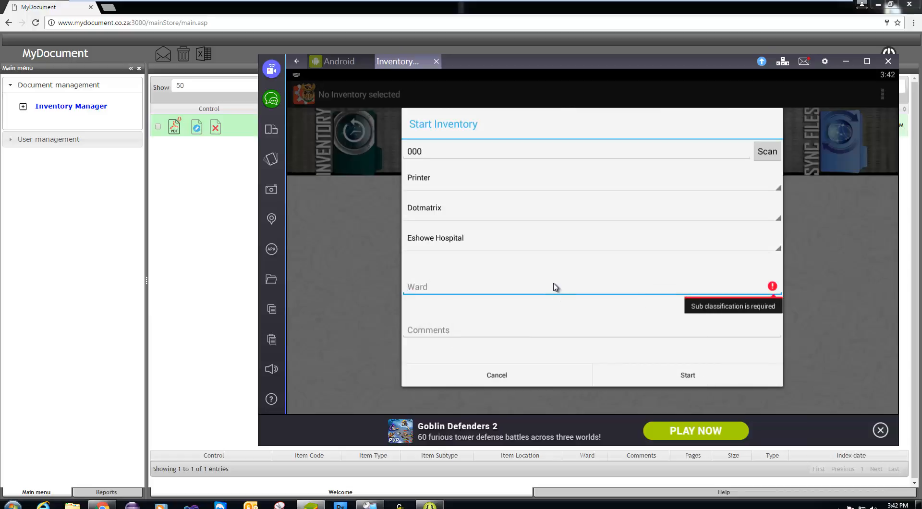
type("012")
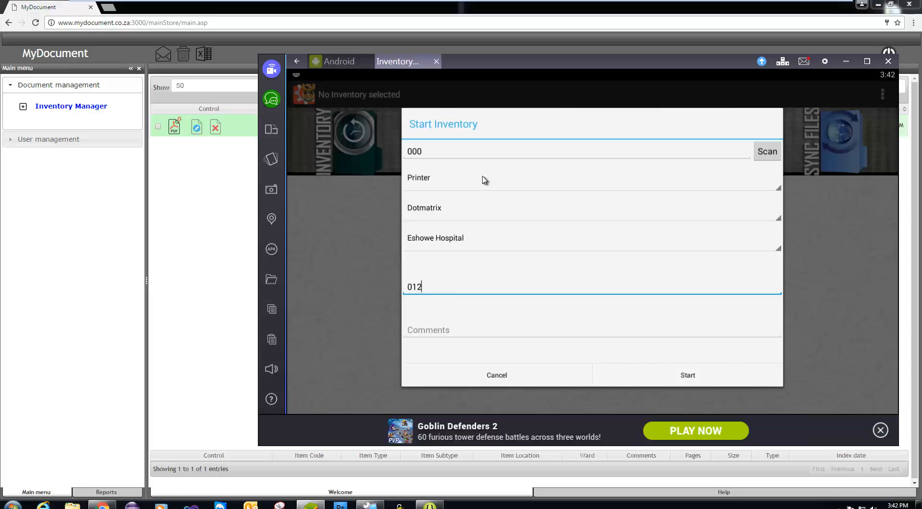
left_click(723, 377)
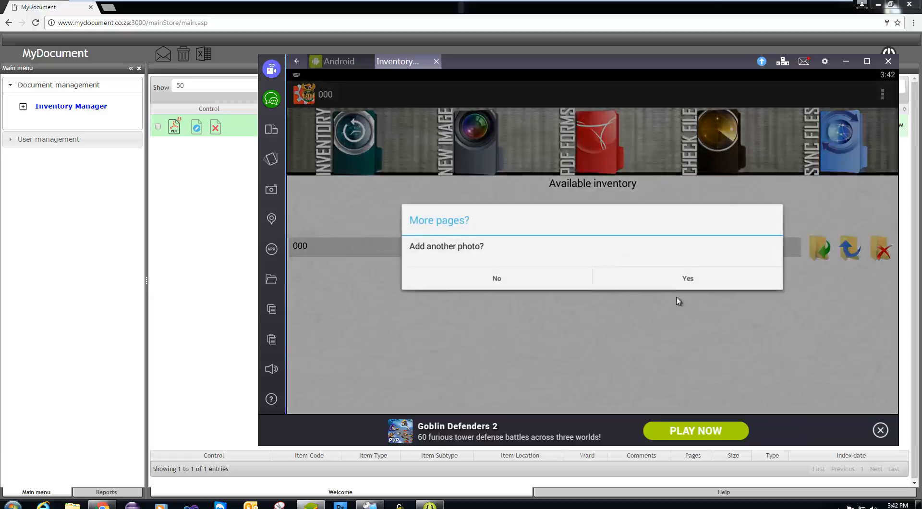
Take and accept one photo for inventory item 000, and decline adding another.
left_click(674, 287)
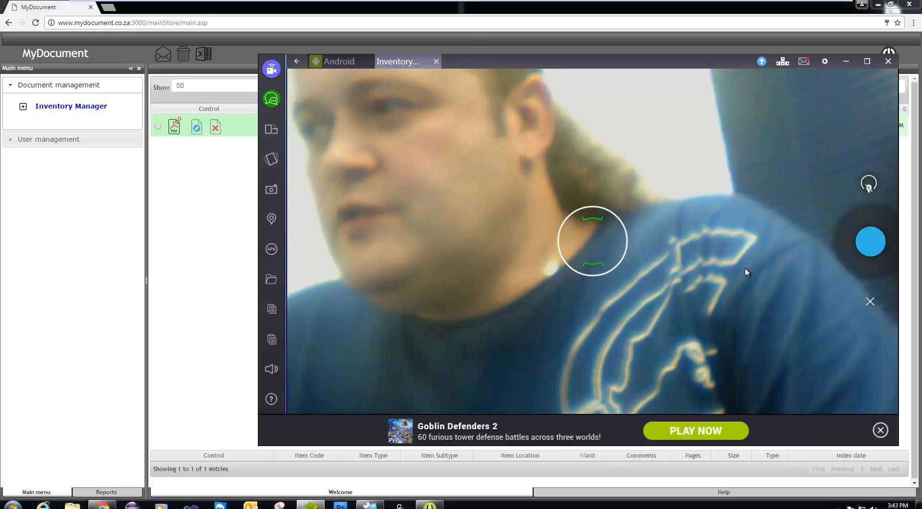
left_click(865, 245)
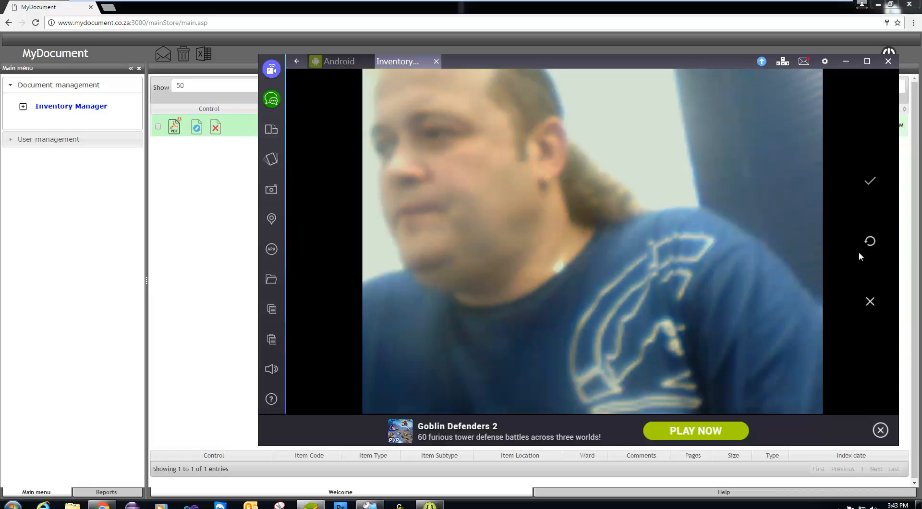
left_click(871, 184)
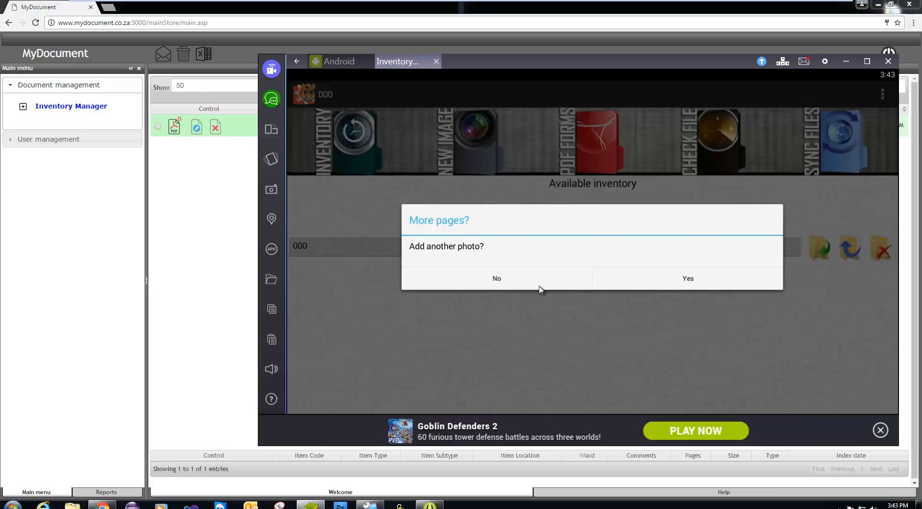
left_click(495, 287)
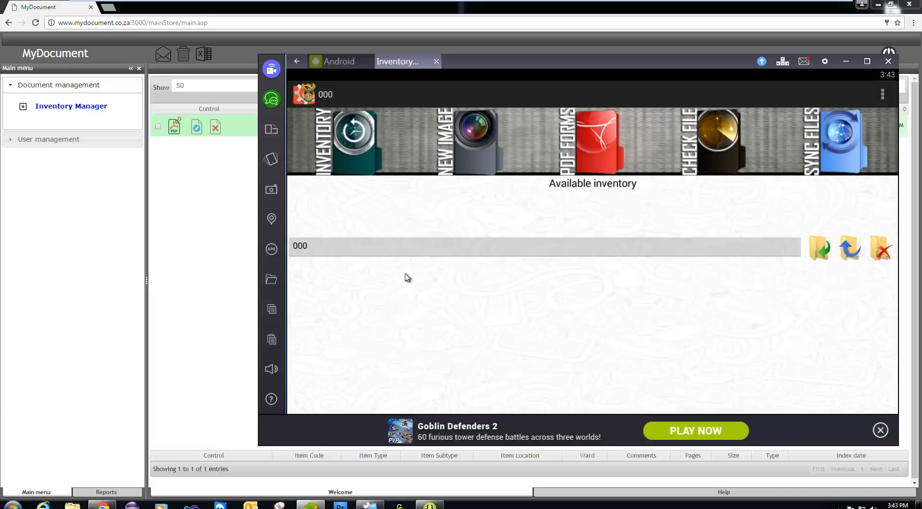
Start a second inventory entry with barcode 999, type Table, subtype Metal, location Fort Napier hospital and ward 013.
left_click(344, 156)
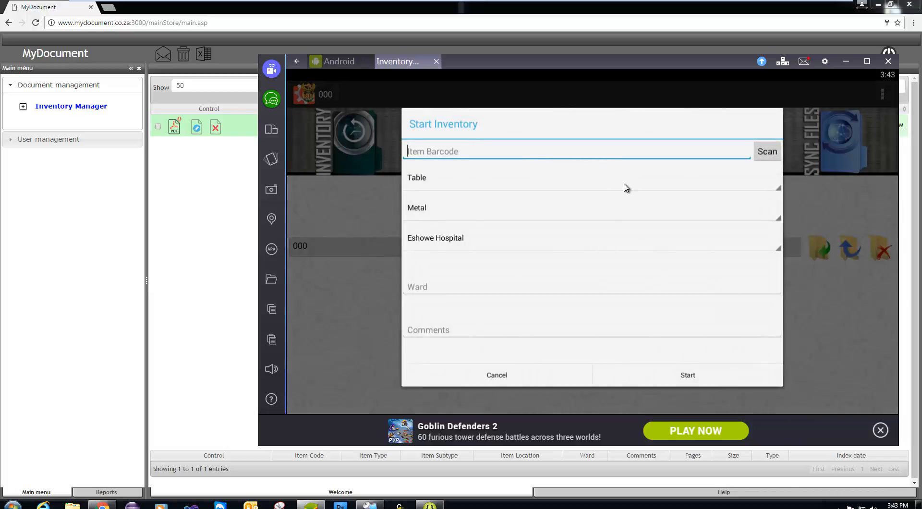
type("999")
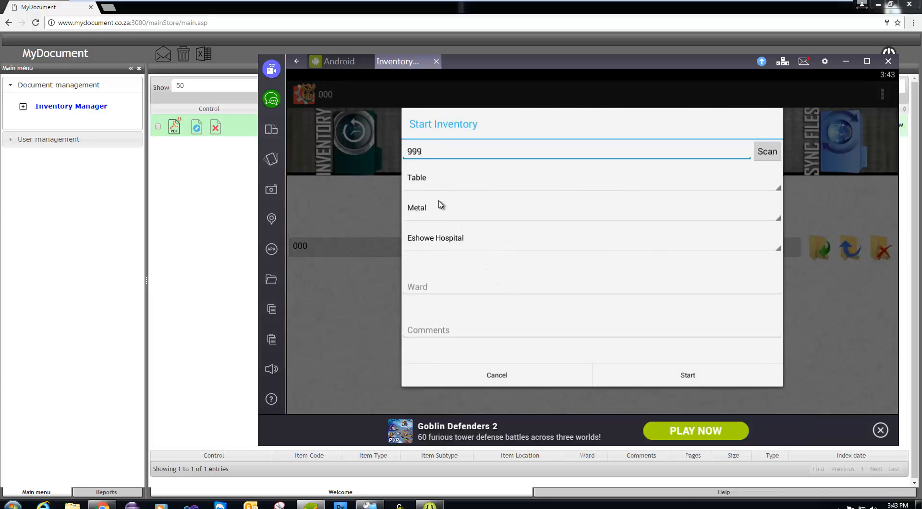
left_click(529, 244)
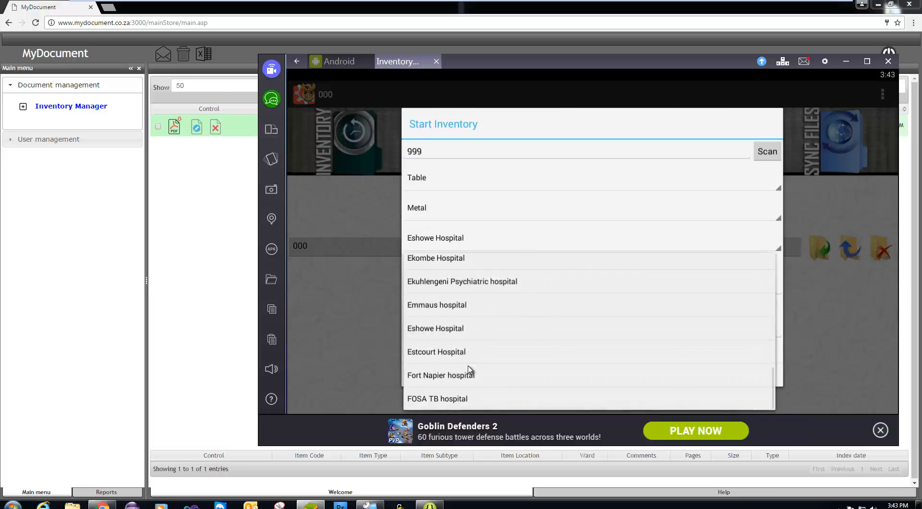
left_click(483, 377)
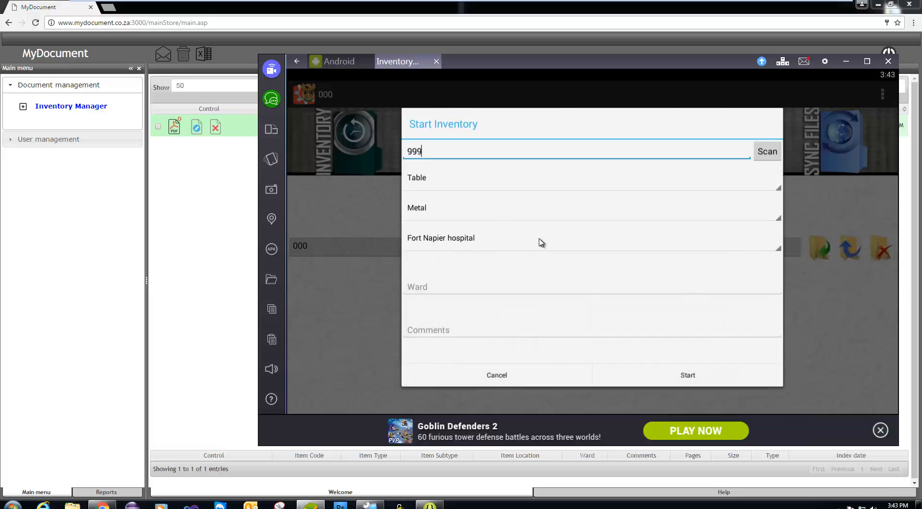
left_click(469, 290)
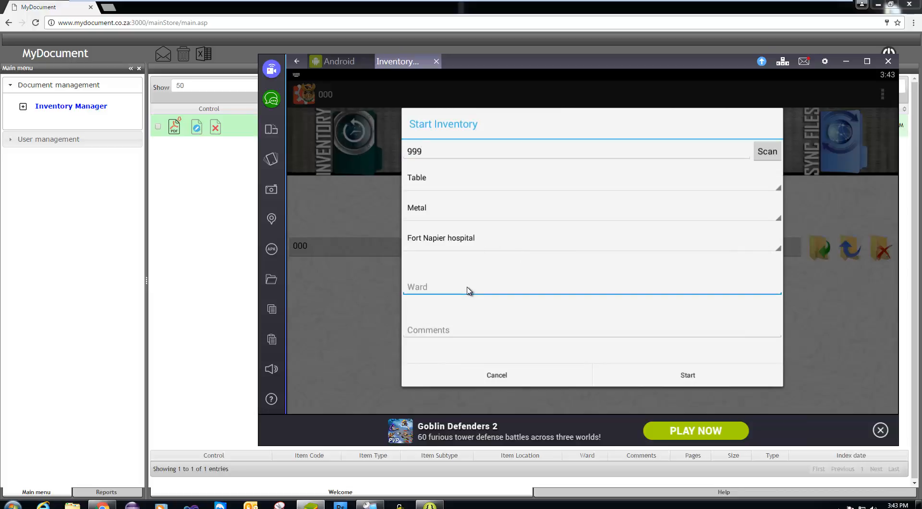
type("013")
key("Tab")
left_click(692, 380)
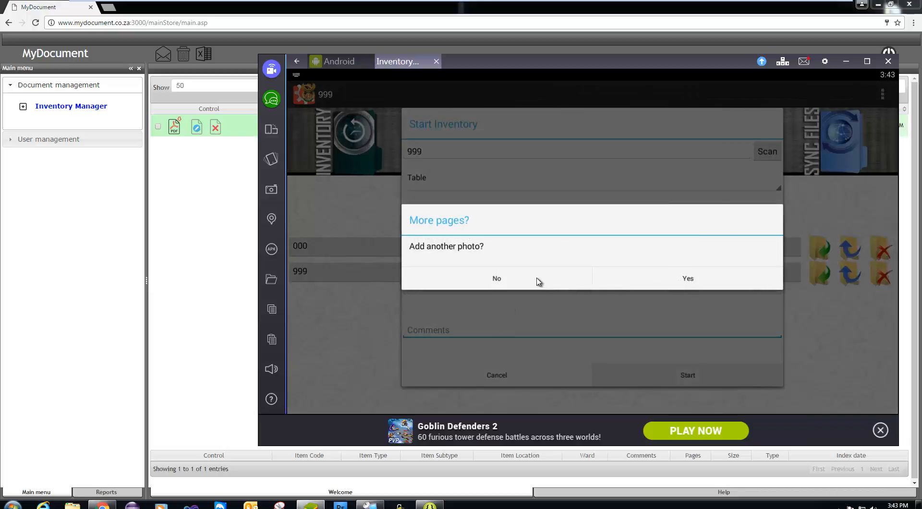
Capture and accept one photo for inventory item 999, and finish without adding more photos.
left_click(539, 281)
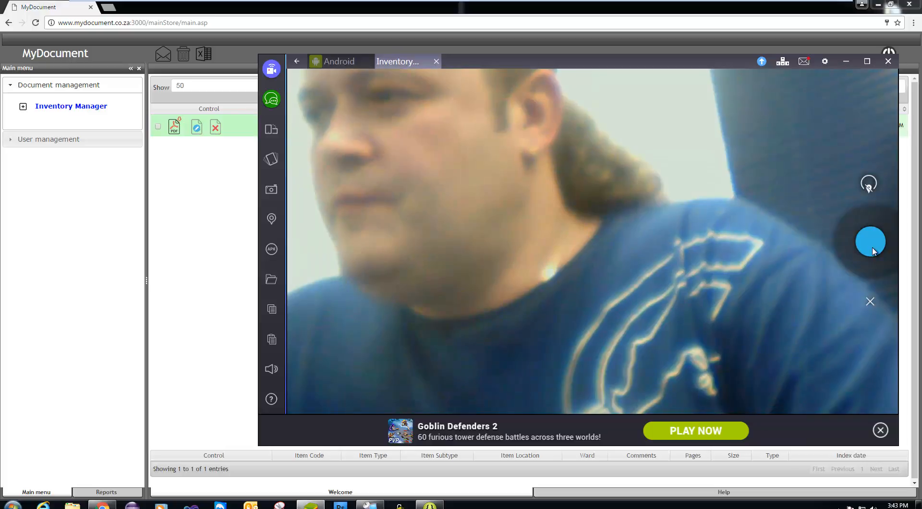
left_click(873, 252)
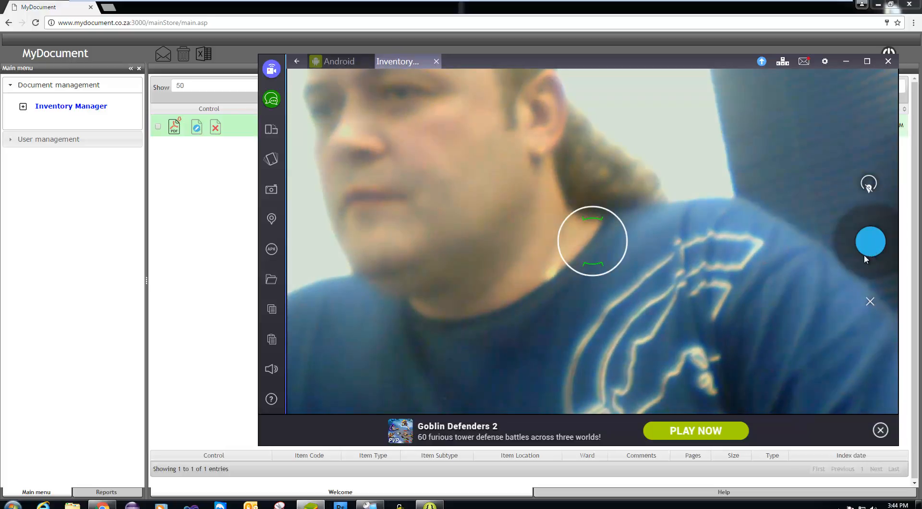
left_click(871, 182)
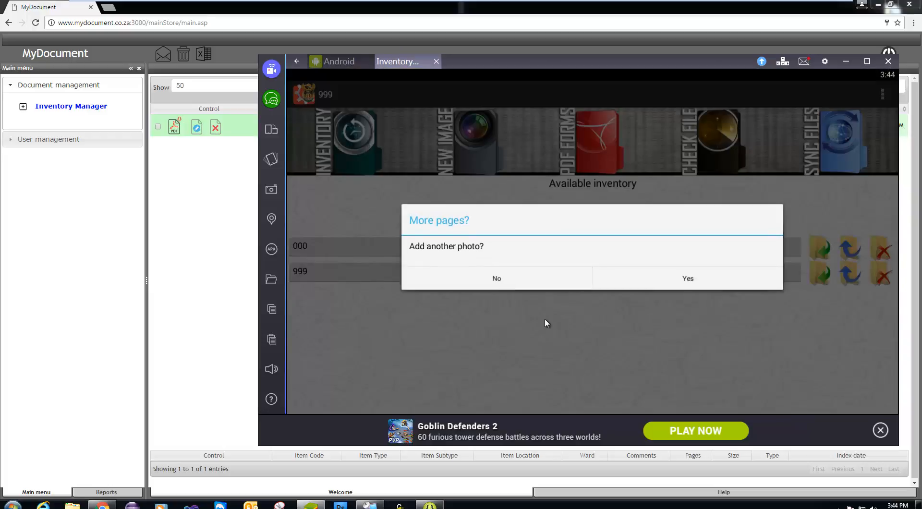
left_click(503, 285)
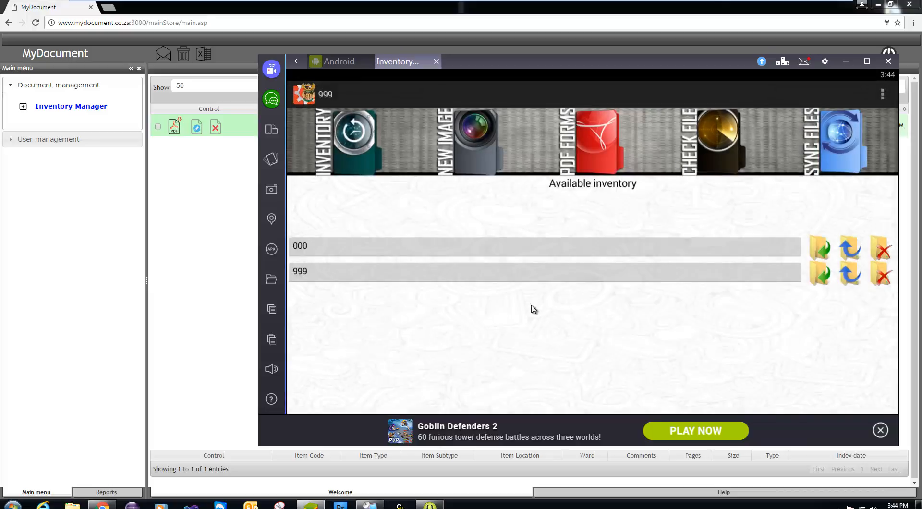
Upload the inventory transactions 000 and 999 from the mobile app.
left_click(850, 249)
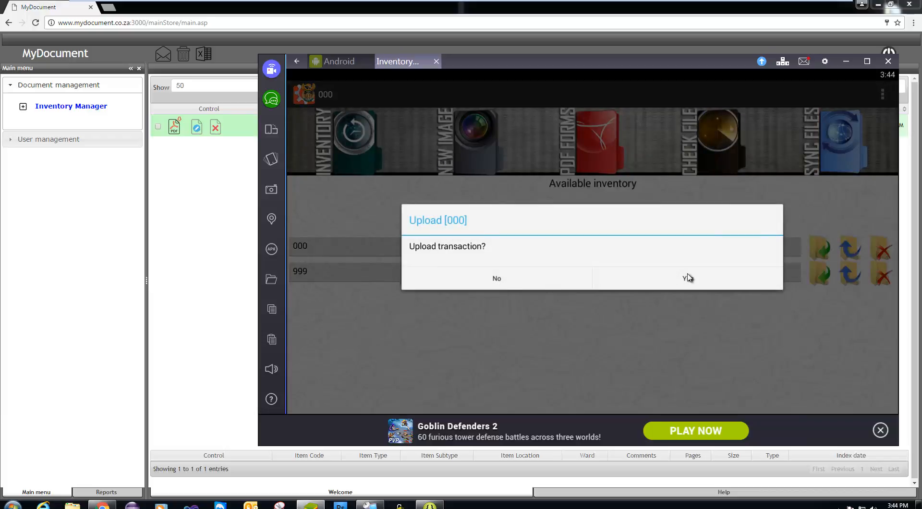
left_click(650, 281)
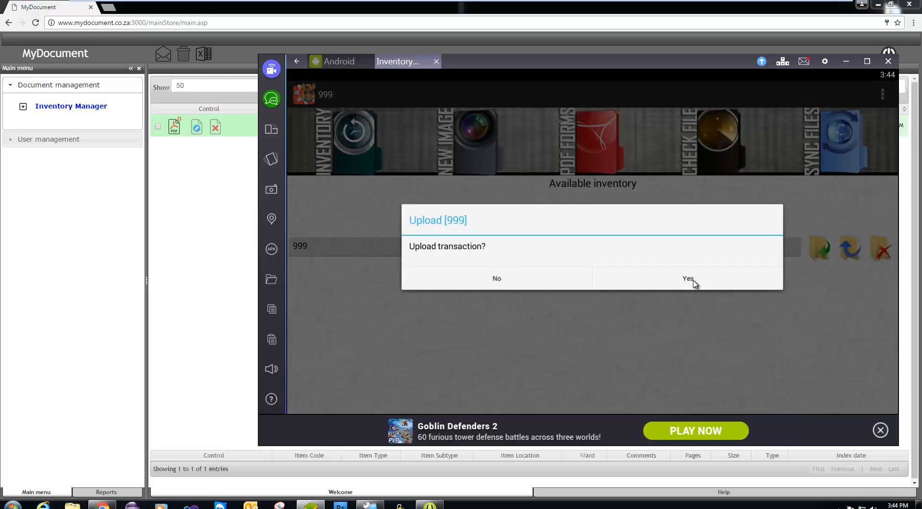
left_click(694, 281)
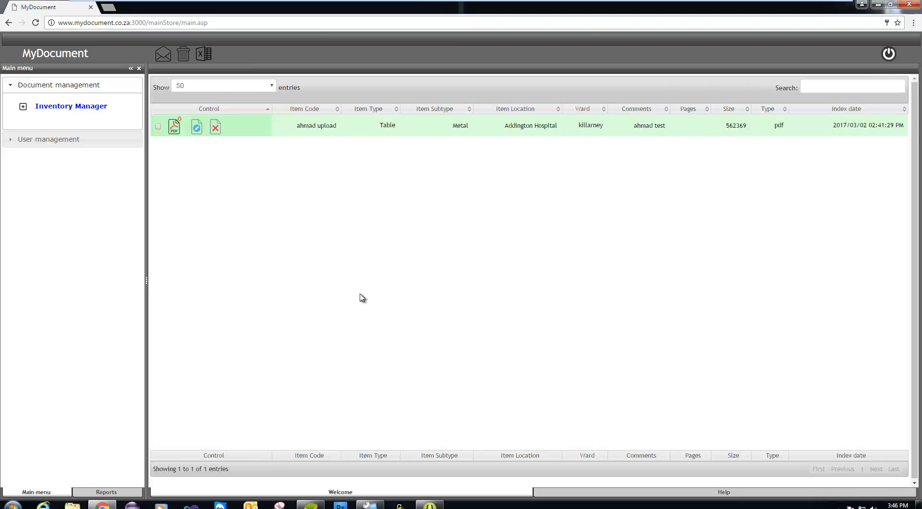
List all Inventory Manager documents in the MyDocument web app by running a document search with no criteria.
left_click(107, 492)
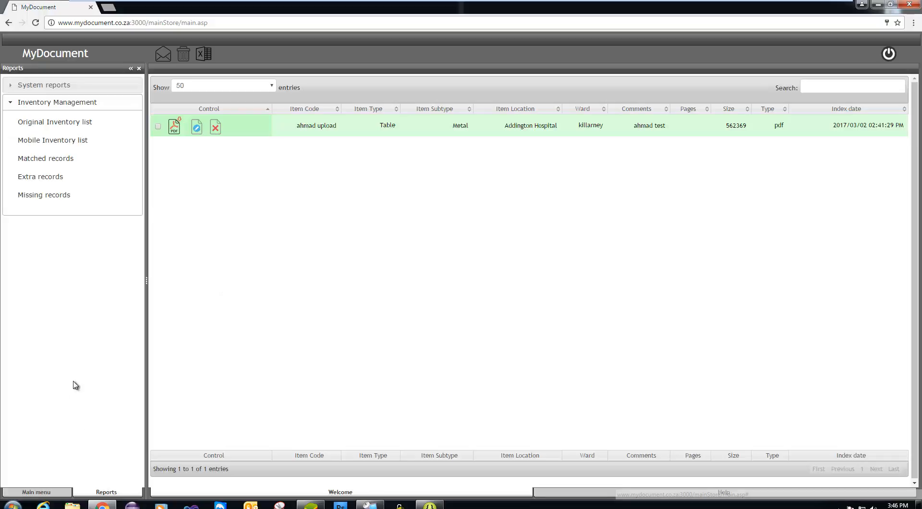
left_click(39, 492)
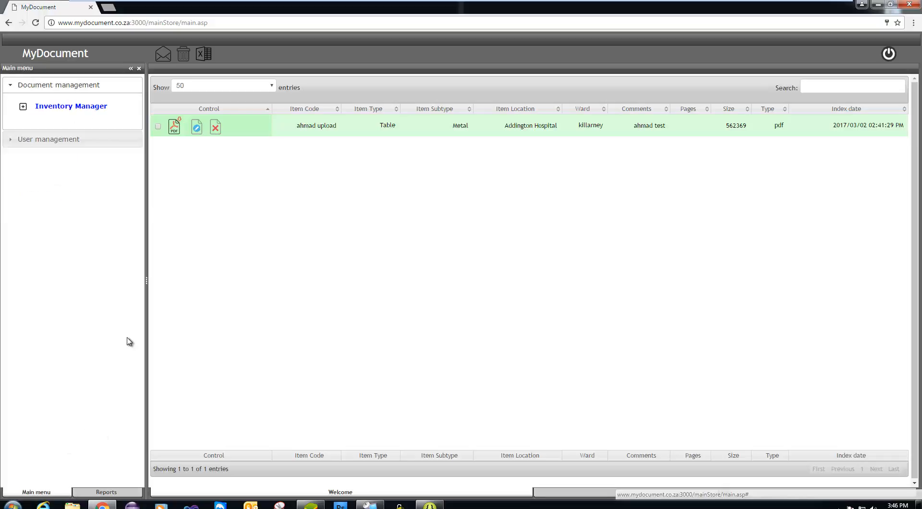
left_click(97, 106)
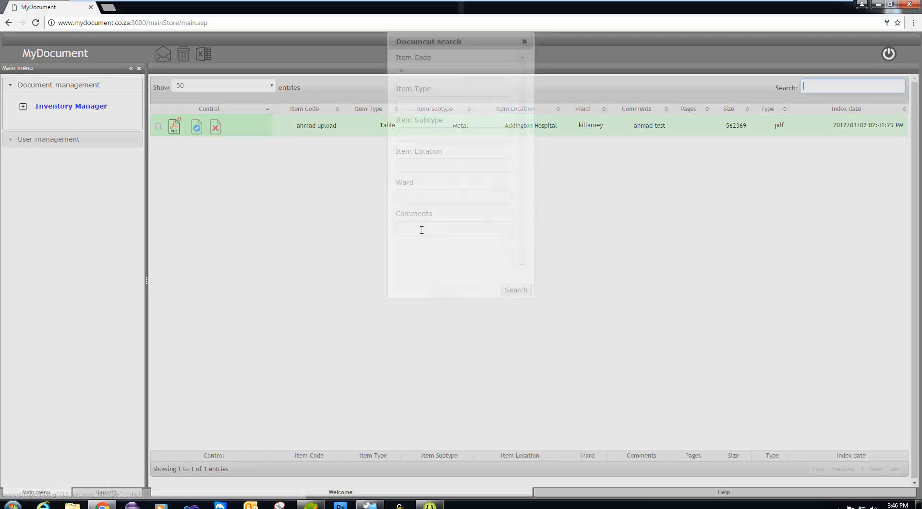
left_click(481, 70)
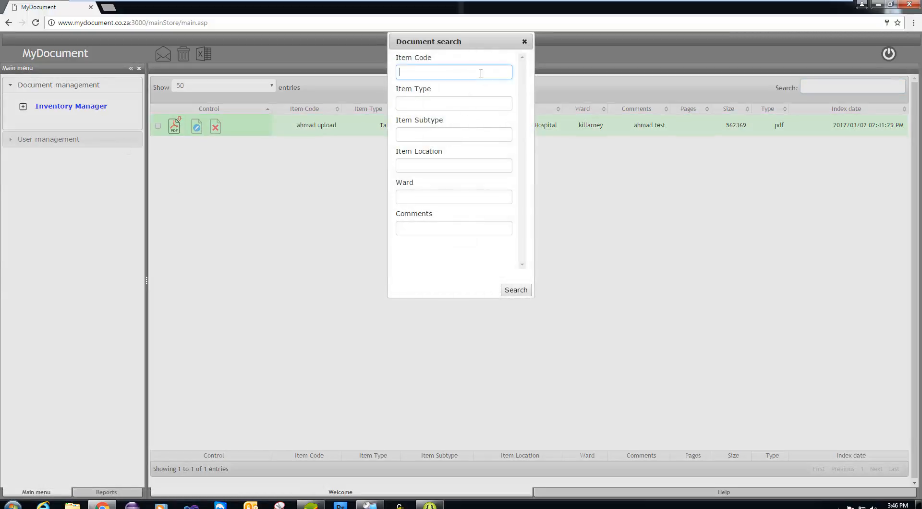
key("Return")
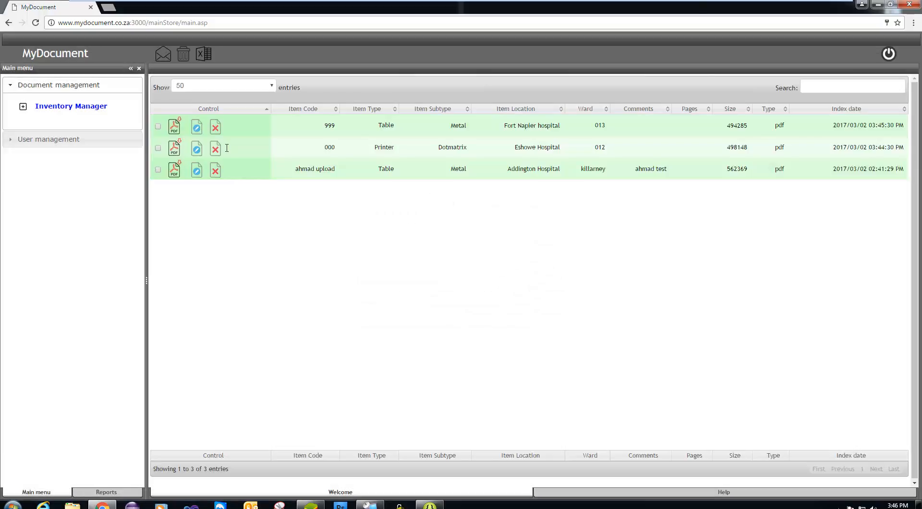
Check the item codes of the uploaded records and item 999's type, subtype, location and ward.
double_click(330, 147)
double_click(329, 125)
double_click(386, 126)
double_click(460, 126)
triple_click(508, 126)
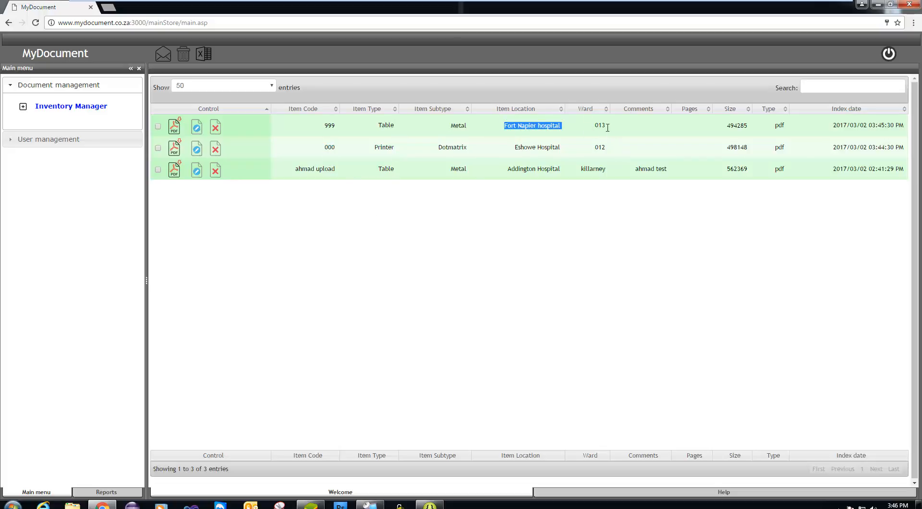
double_click(600, 125)
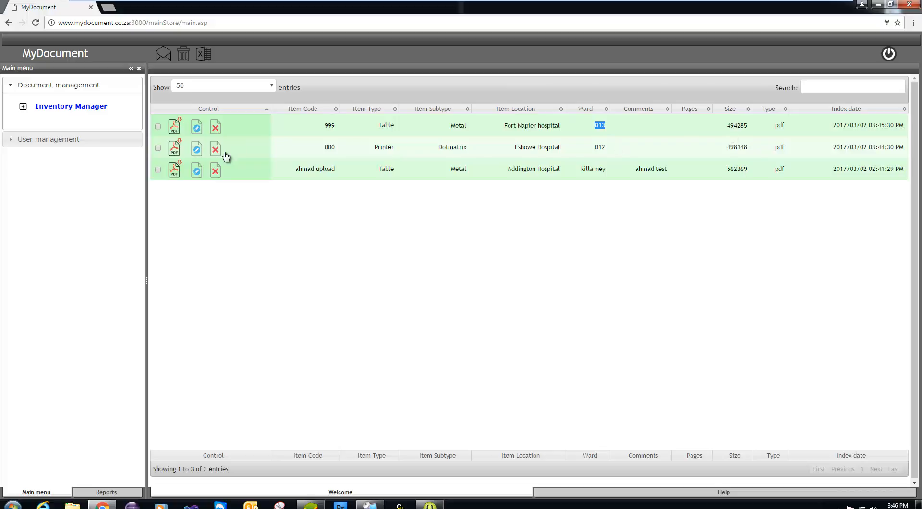
View the PDF photos attached to items 999 and 000, closing each preview.
left_click(175, 127)
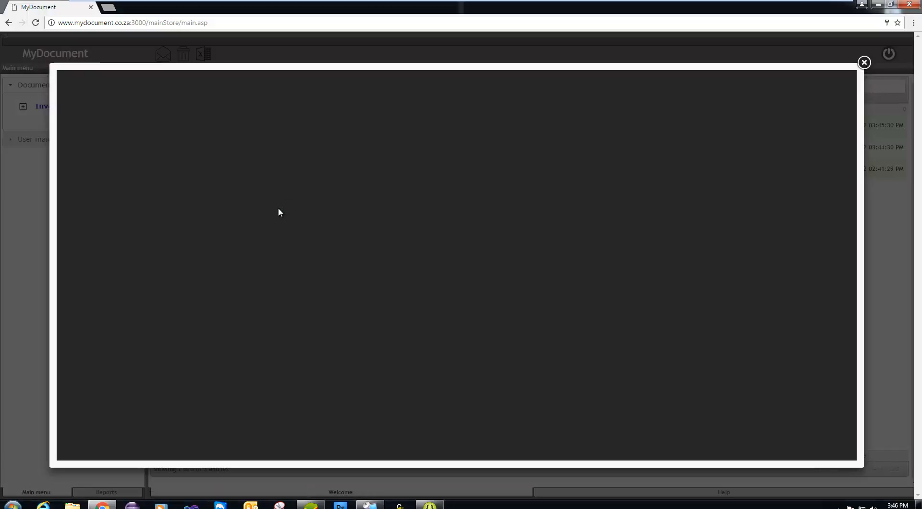
scroll(377, 258, "up", 3)
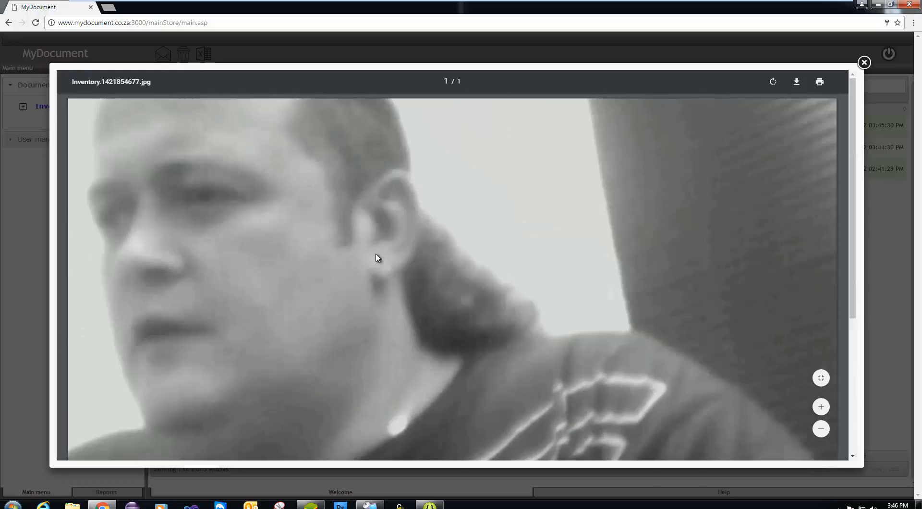
left_click(865, 63)
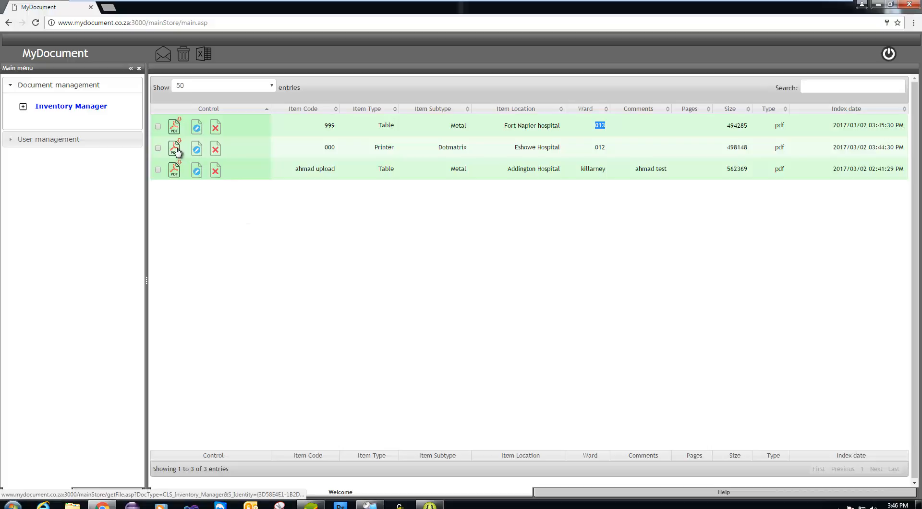
double_click(334, 146)
left_click(174, 150)
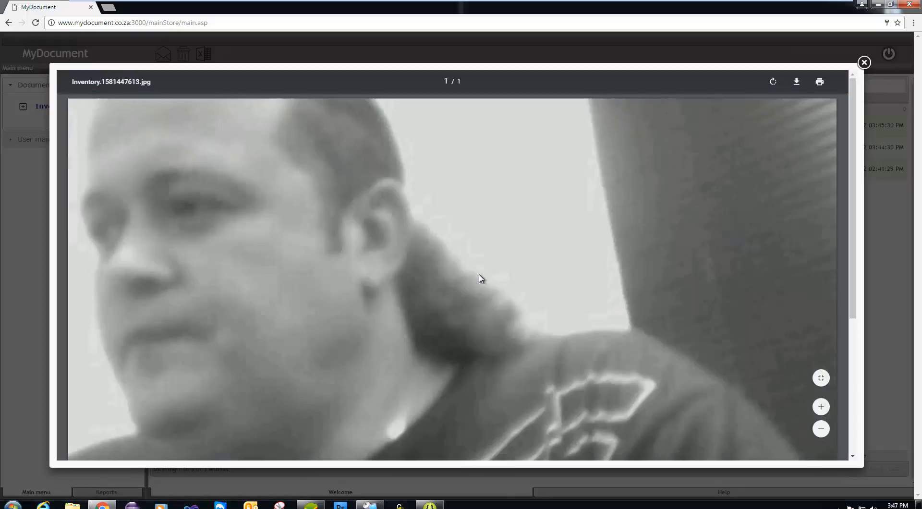
key("Escape")
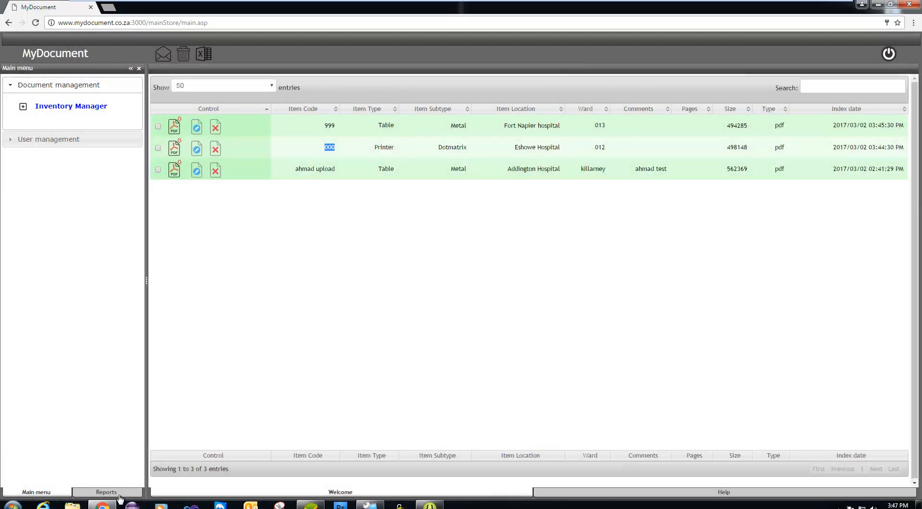
View the Original Inventory list and Mobile Inventory list reports, checking items 999 and 000 in the mobile list.
left_click(119, 494)
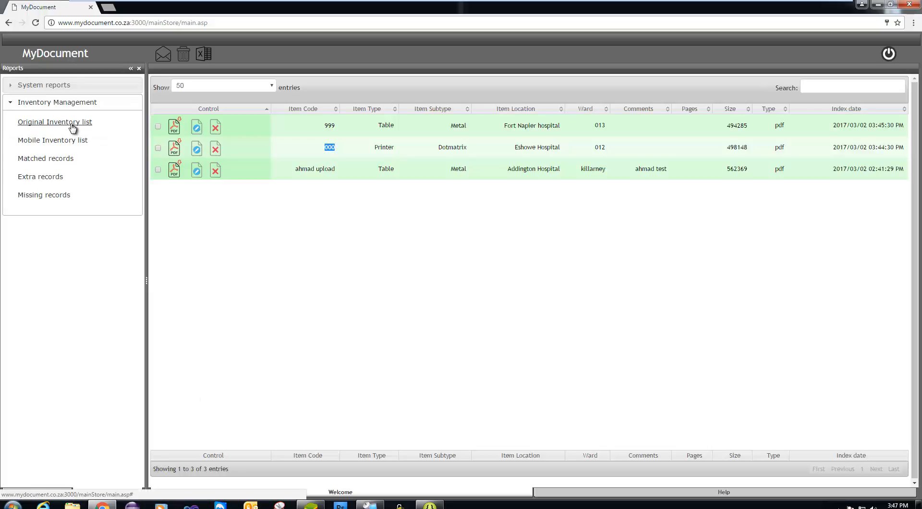
left_click(73, 125)
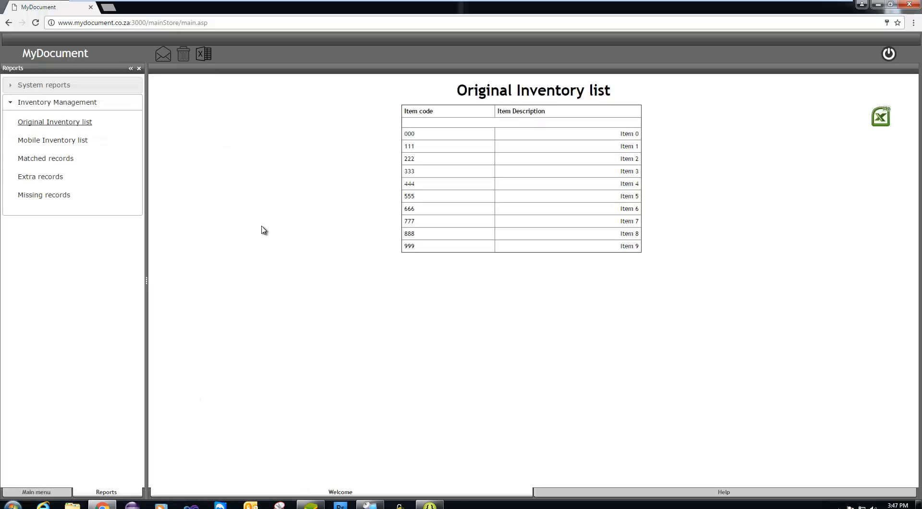
left_click(79, 142)
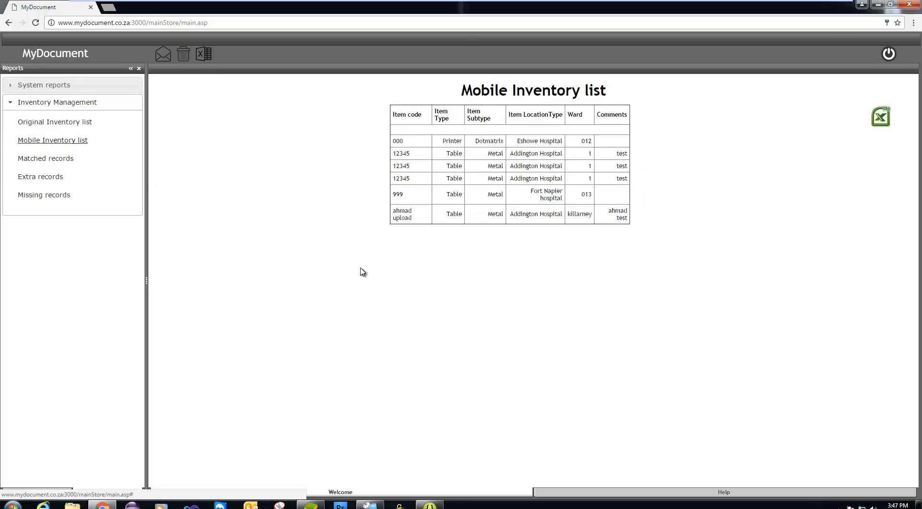
double_click(398, 194)
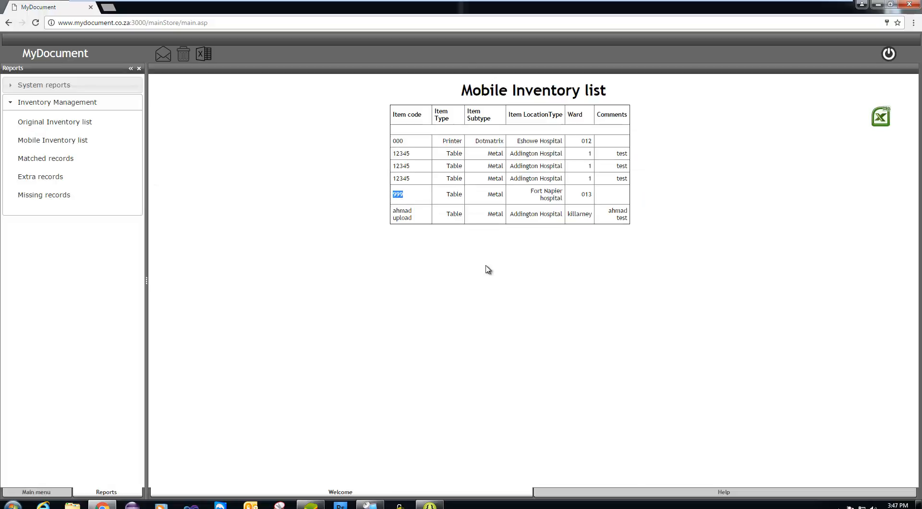
double_click(401, 140)
Run the Matched records report and check the entries for item codes 000 and 999.
left_click(72, 161)
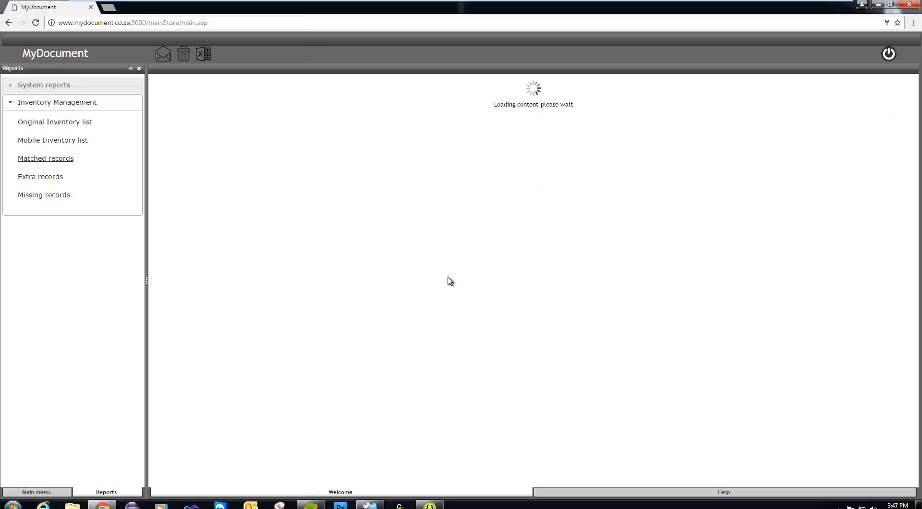
double_click(379, 134)
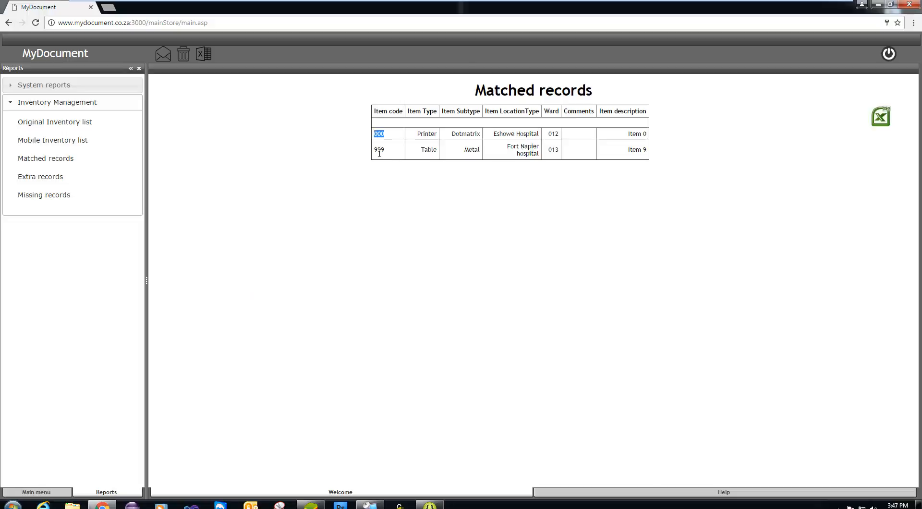
double_click(379, 149)
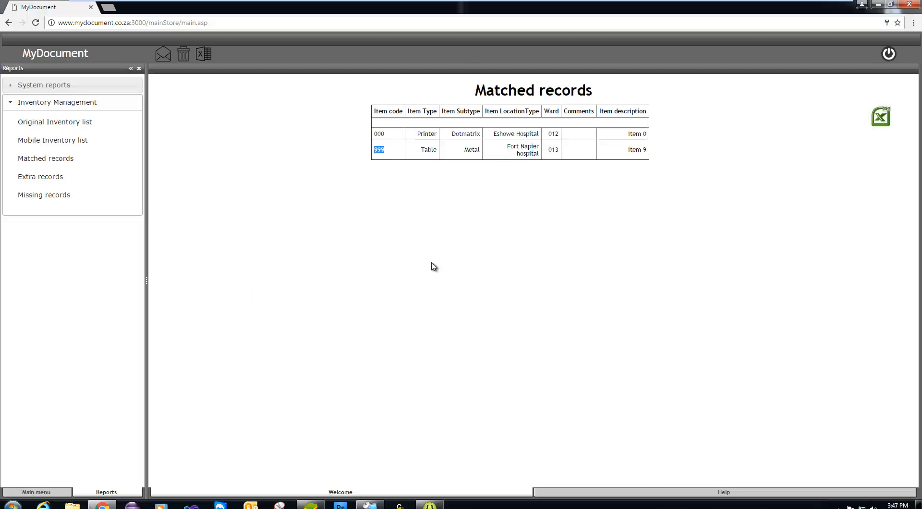
Review the item rows in the Extra records report and display the Missing records report.
left_click(52, 179)
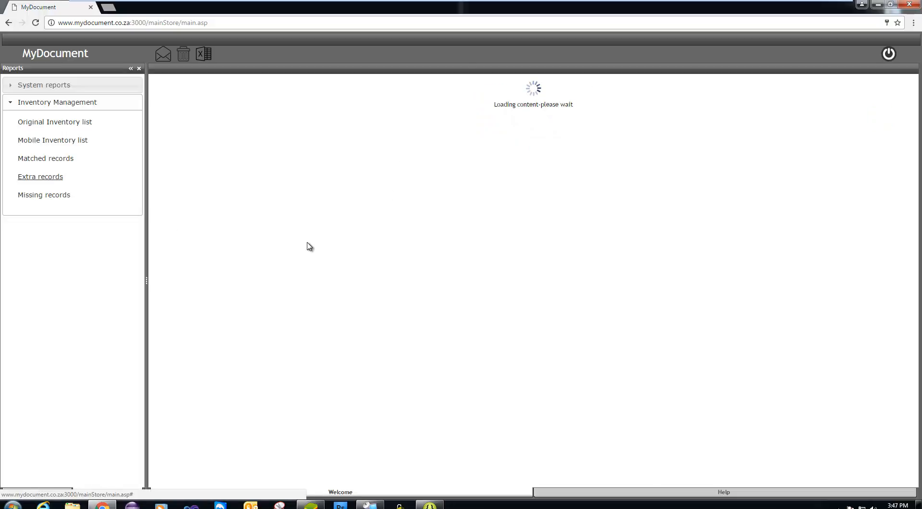
left_click_drag(408, 161, 423, 216)
left_click(423, 216)
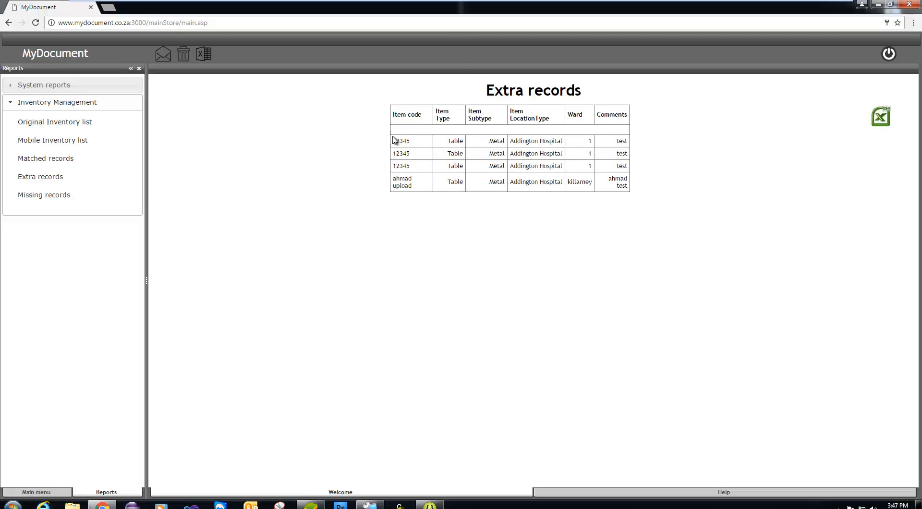
left_click_drag(396, 141, 498, 193)
left_click(413, 191)
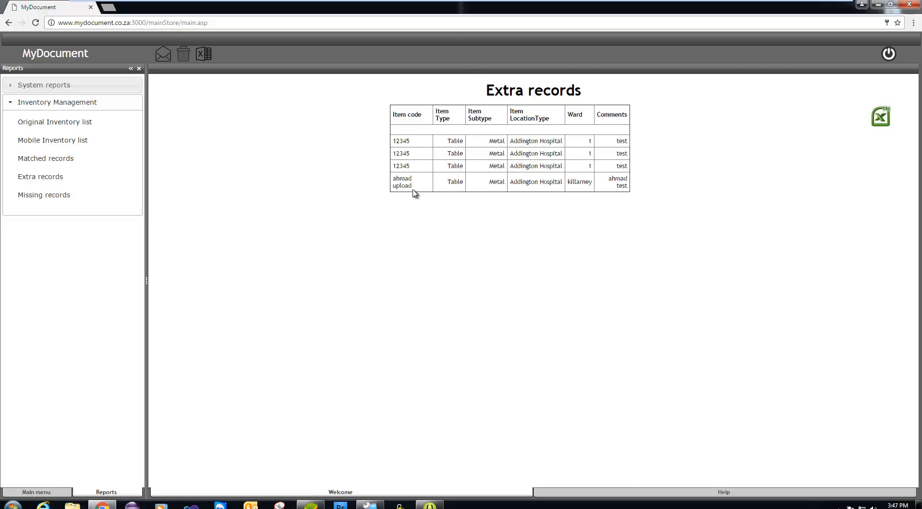
left_click(57, 196)
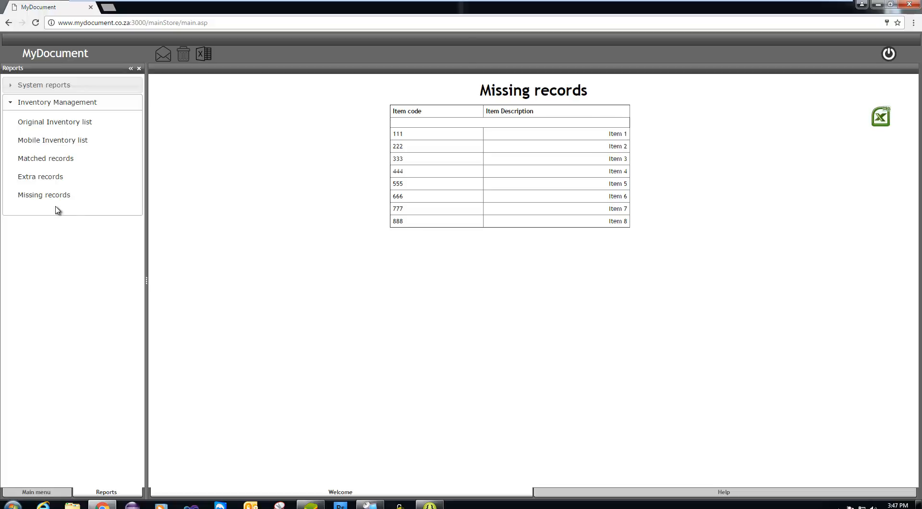
Open the iMpangele Logistics site in a new browser tab and log in with the saved credentials.
left_click(109, 9)
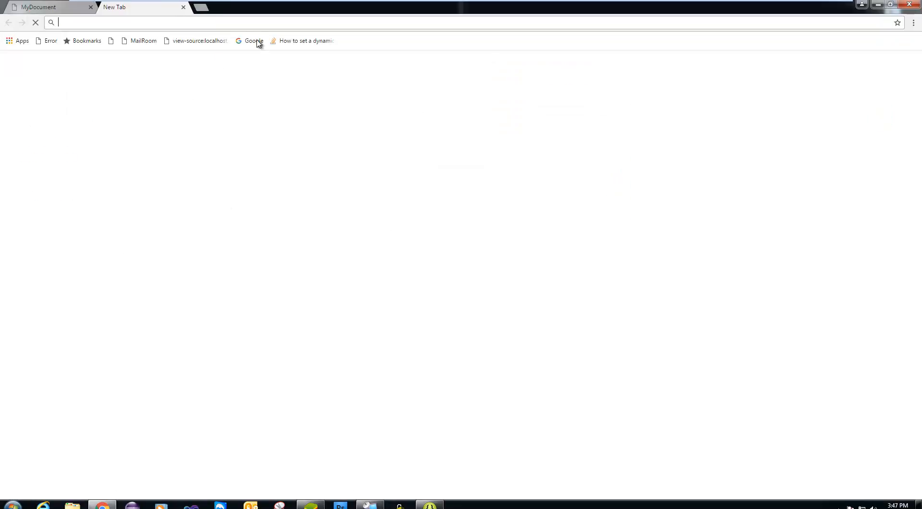
type("ipan")
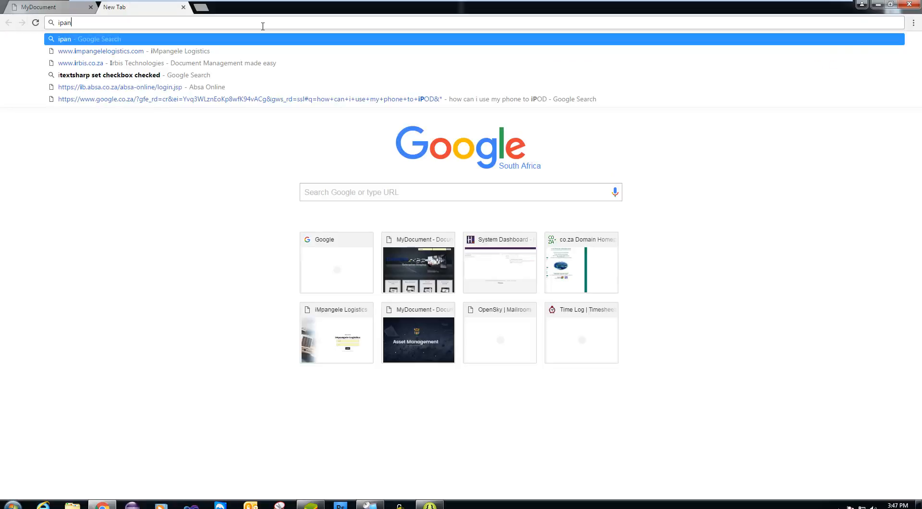
key("BackSpace")
key("BackSpace")
key("BackSpace")
key("BackSpace")
type("impa")
key("Return")
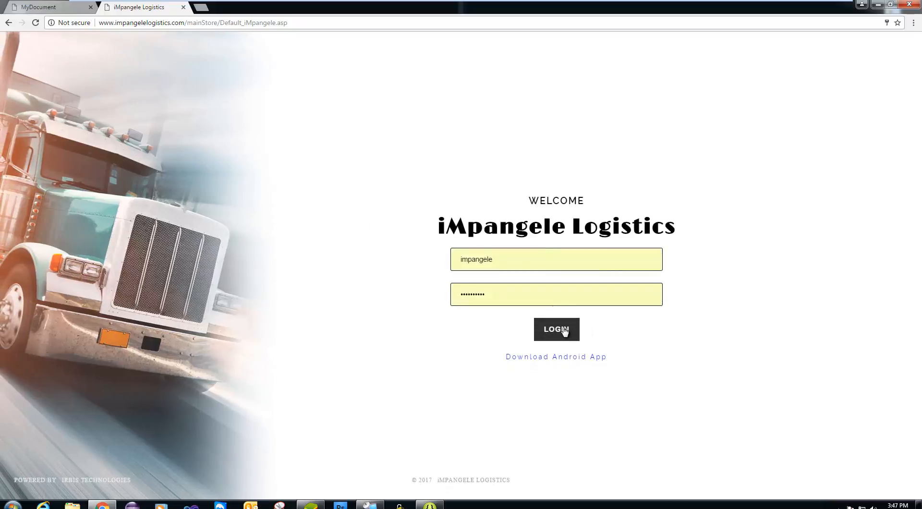
left_click(555, 328)
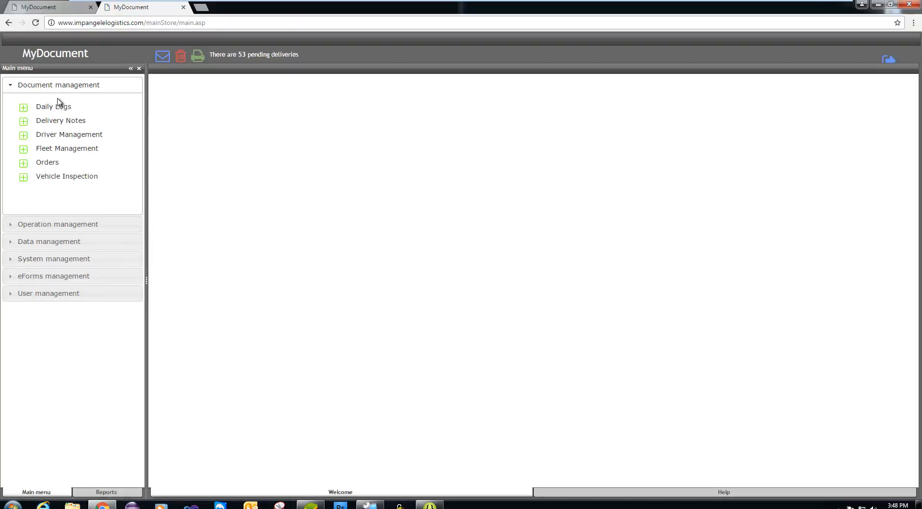
Look through the options under Operation, Data, System, eForms and User management on the iMpangele Logistics site.
left_click(73, 226)
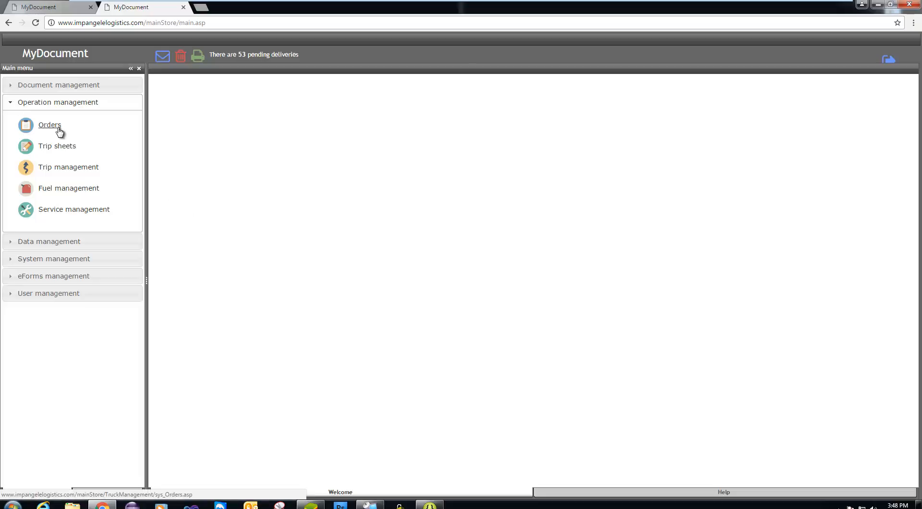
left_click(62, 242)
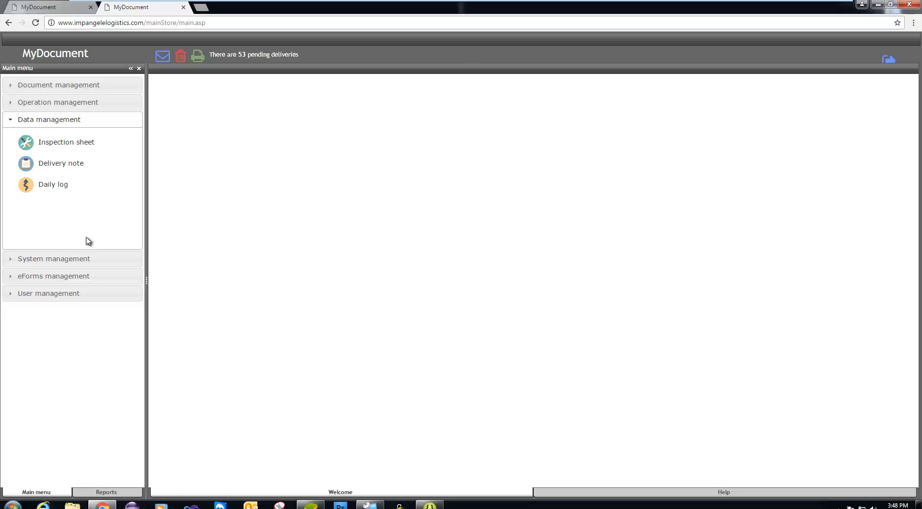
left_click(69, 259)
scroll(91, 216, "down", 2)
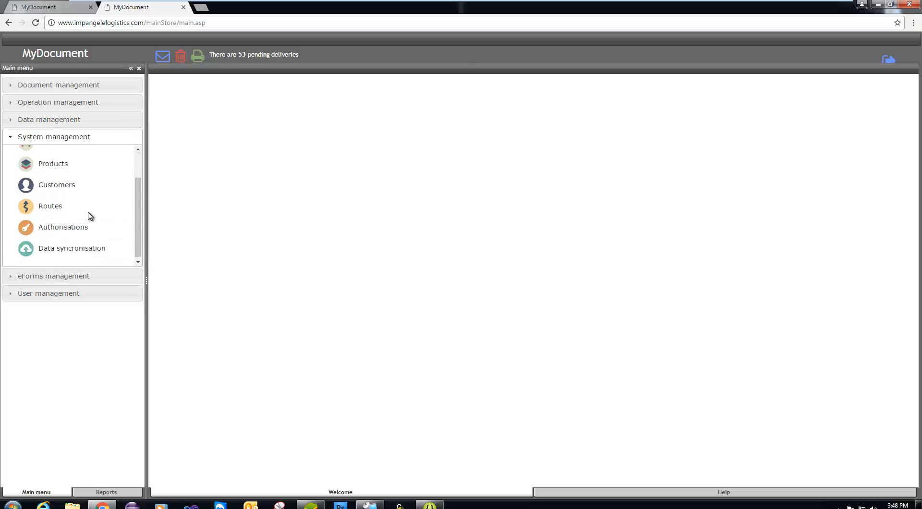
scroll(82, 240, "up", 2)
left_click(59, 281)
left_click(62, 296)
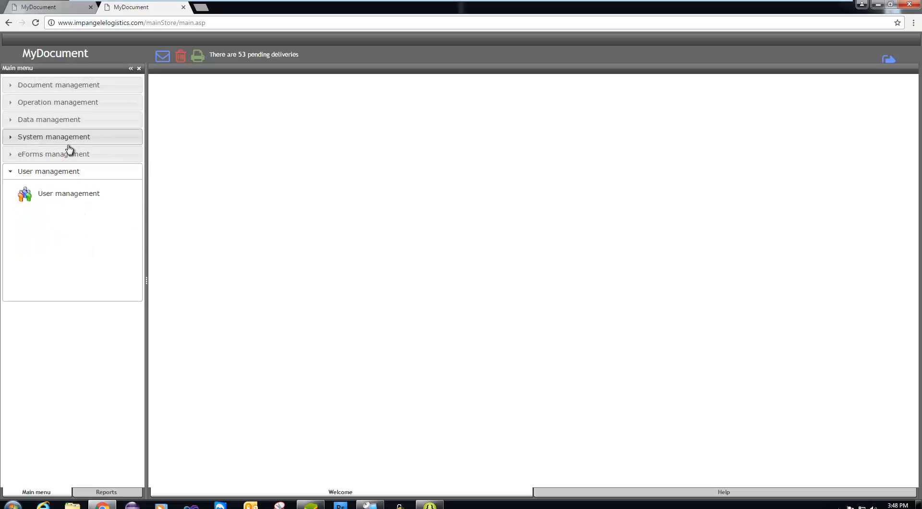
left_click(79, 123)
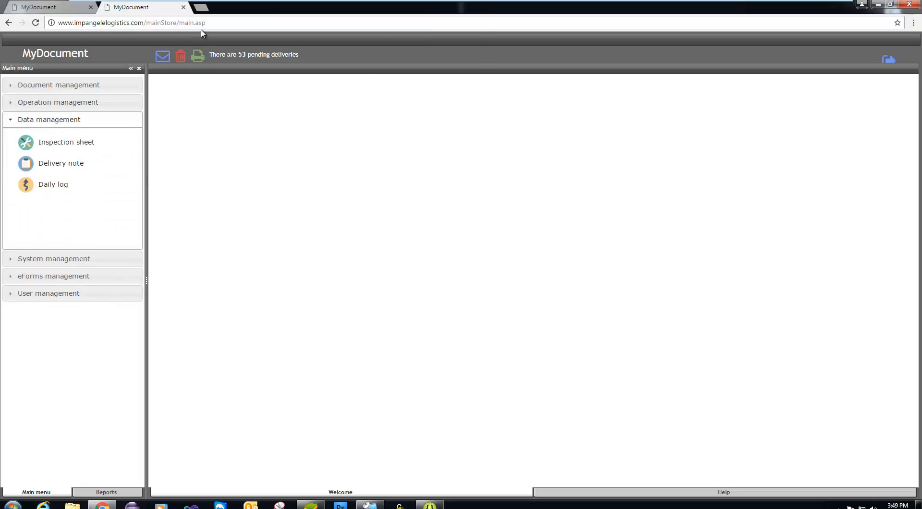
Close the iMpangele Logistics site and display the Original Inventory list report in the asset management system.
left_click(183, 6)
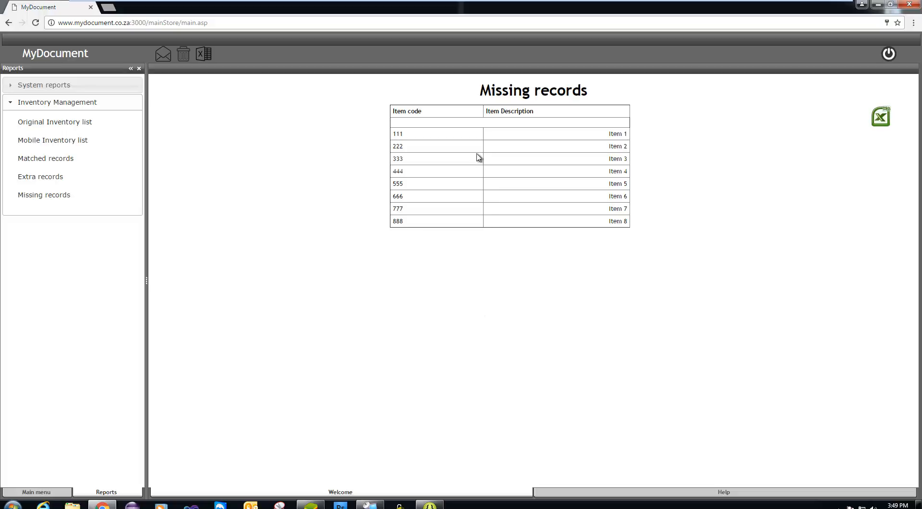
left_click(73, 123)
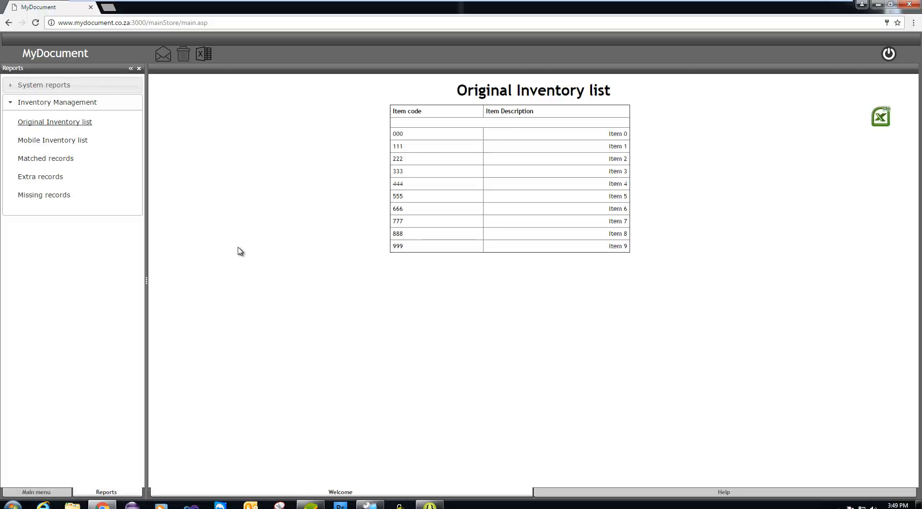